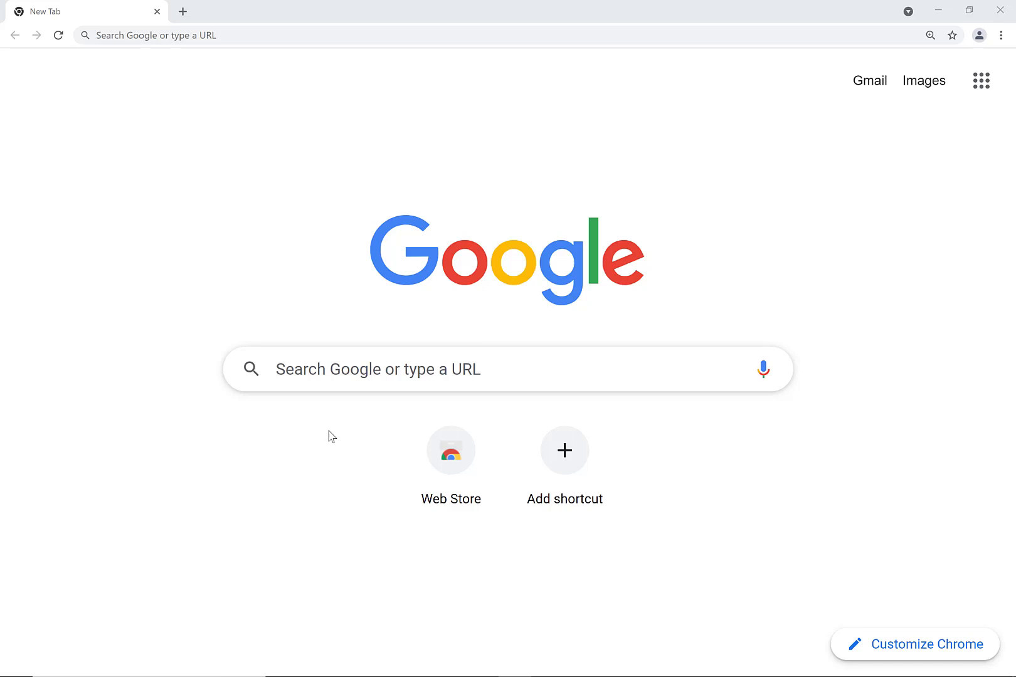
- Search Google for 'xampp', download the Windows installer from apachefriends.org, and run it
{"action": "left_click", "coordinate": [339, 387]}
{"action": "type", "text": "xampp"}
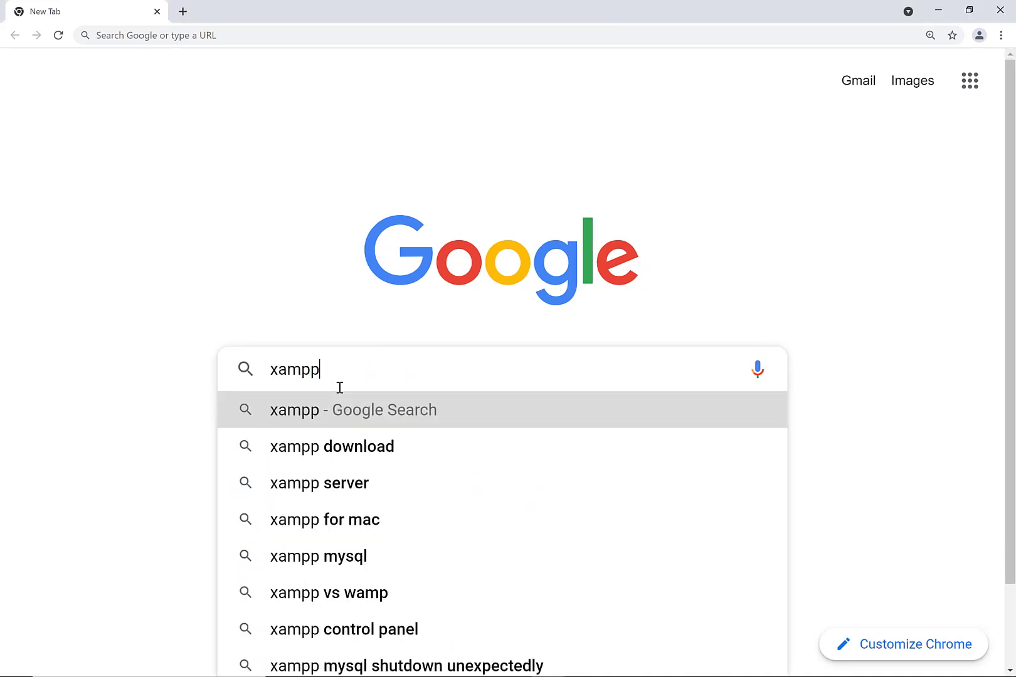
{"action": "key", "text": "Return"}
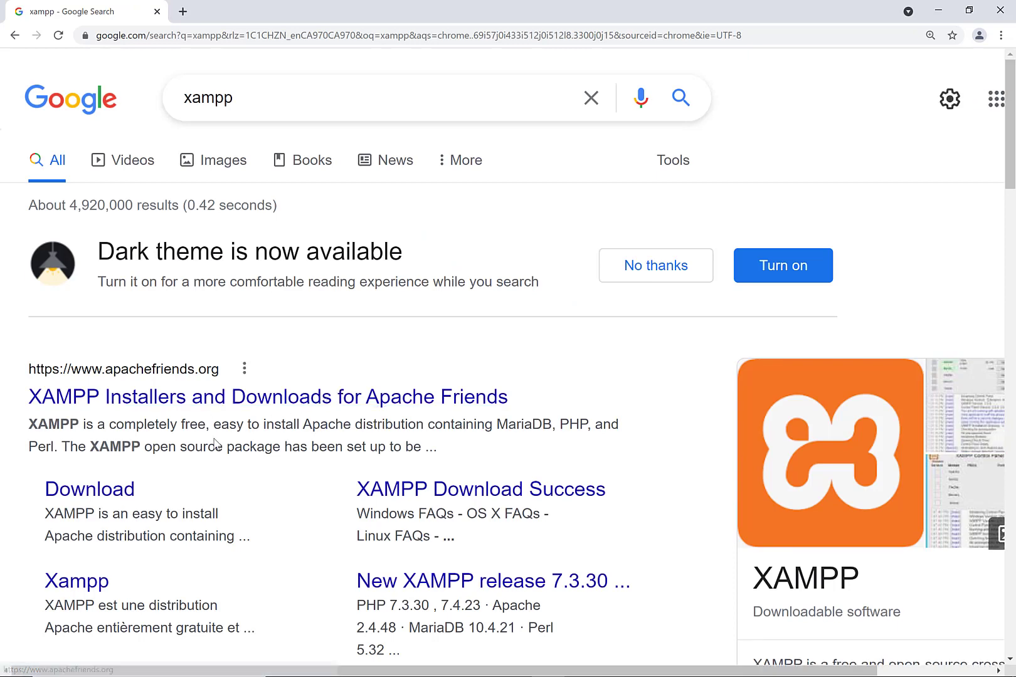
{"action": "left_click", "coordinate": [234, 401]}
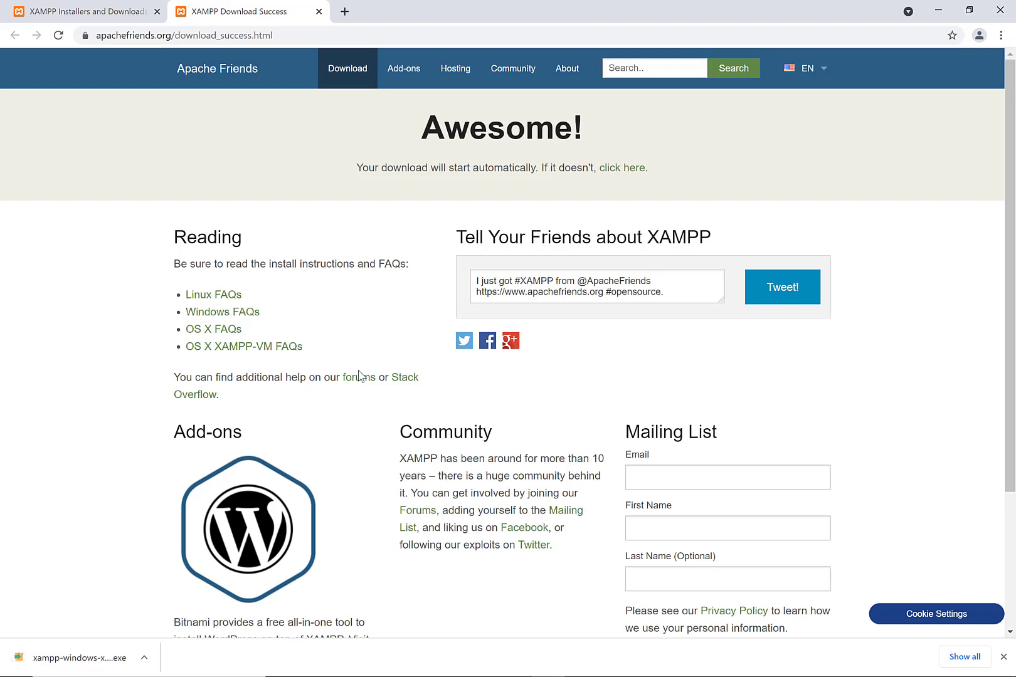
{"action": "left_click", "coordinate": [108, 666]}
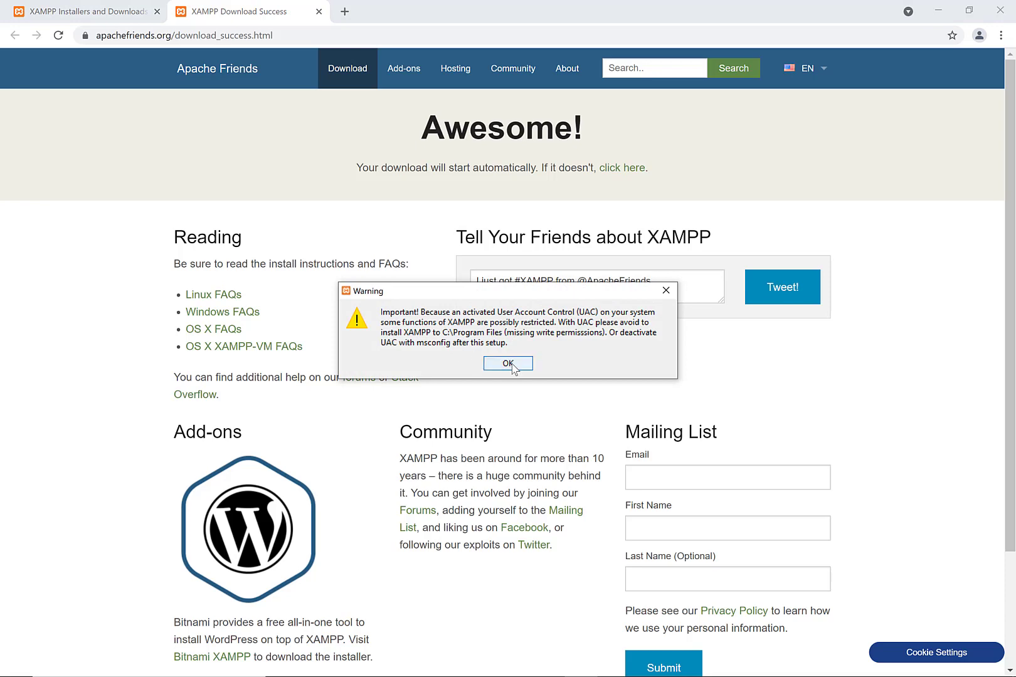
- Install XAMPP to C:\xampp with default components and English language, then finish setup
{"action": "left_click", "coordinate": [512, 367]}
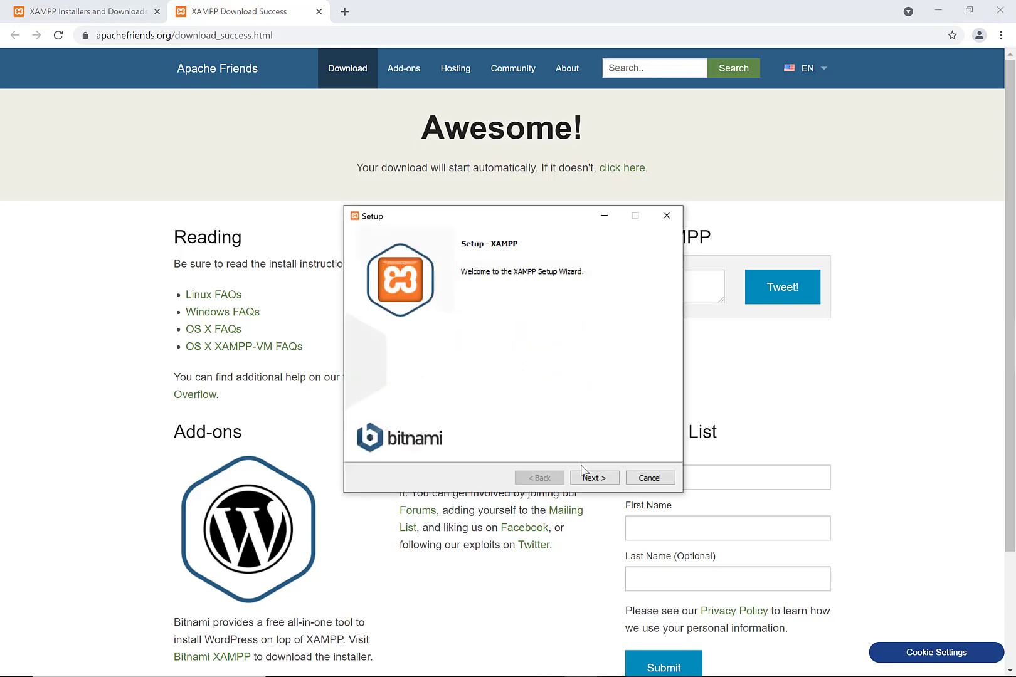
{"action": "left_click", "coordinate": [586, 479]}
{"action": "left_click", "coordinate": [586, 478]}
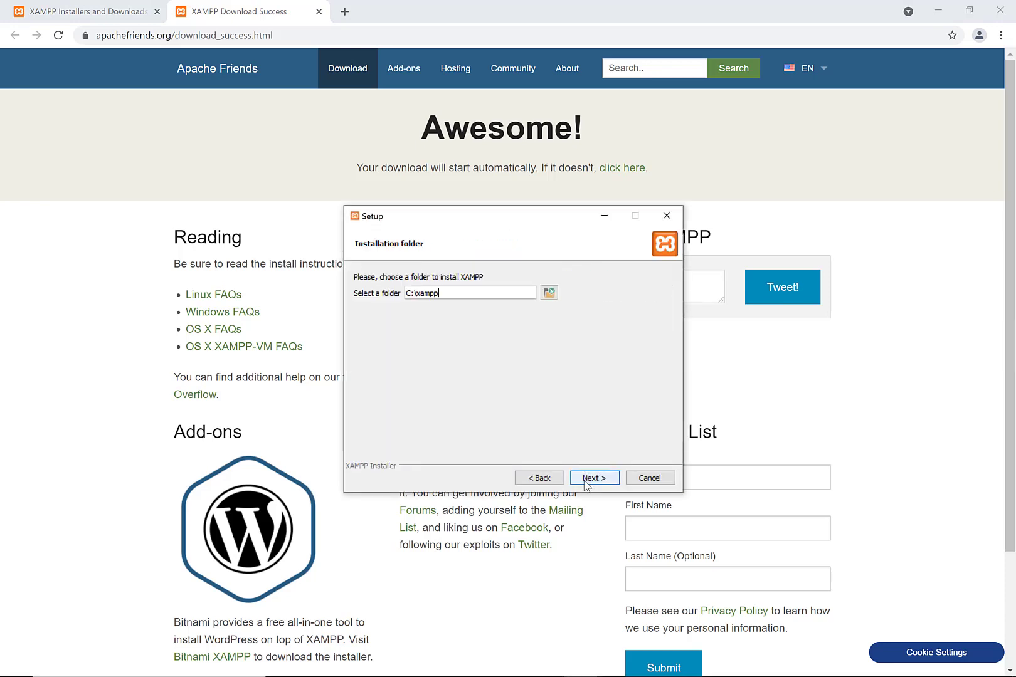
{"action": "left_click", "coordinate": [584, 480]}
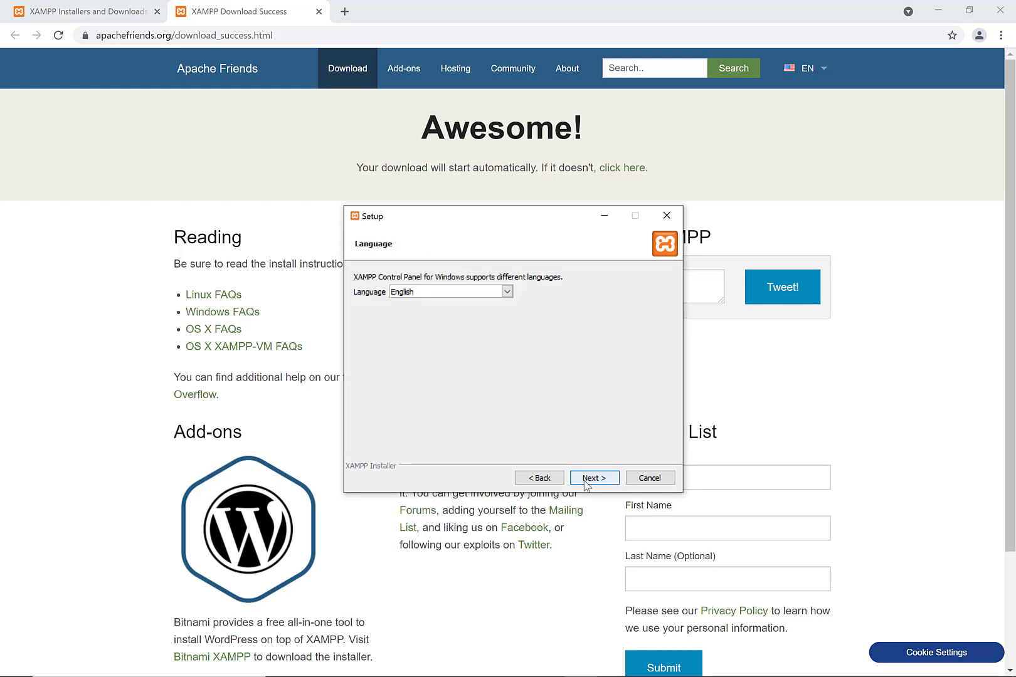
{"action": "left_click", "coordinate": [586, 479]}
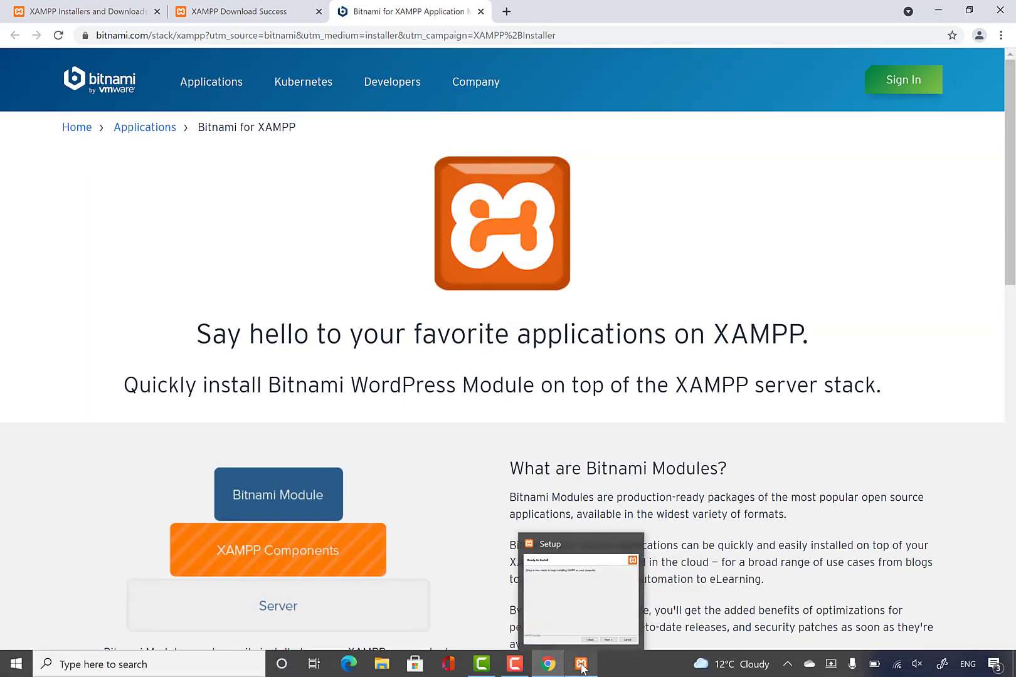
{"action": "left_click", "coordinate": [581, 666]}
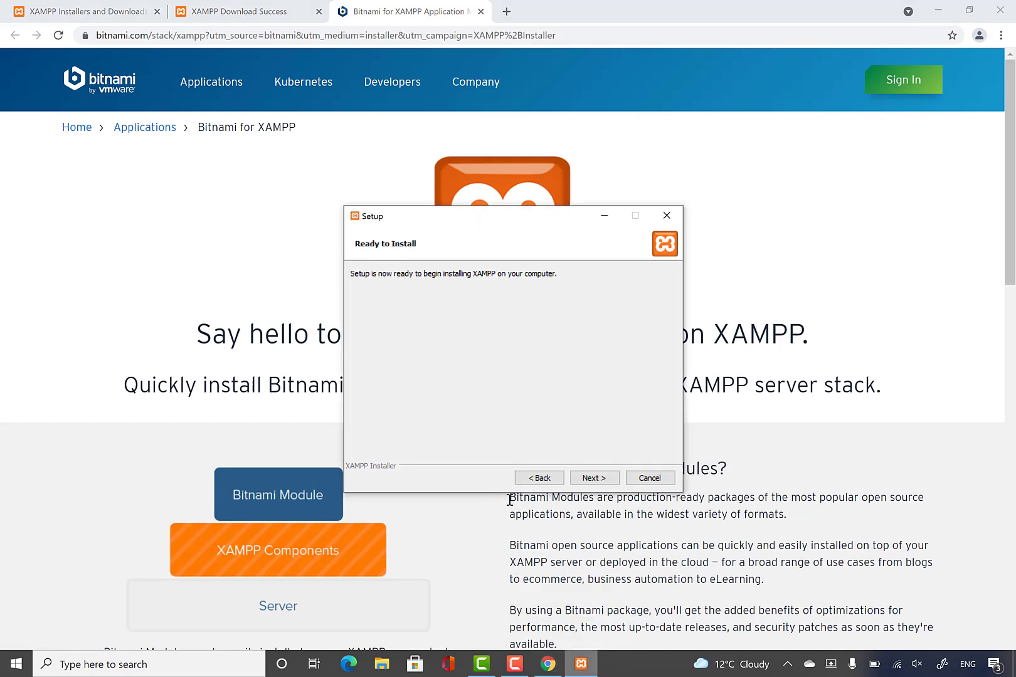
{"action": "left_click", "coordinate": [594, 478]}
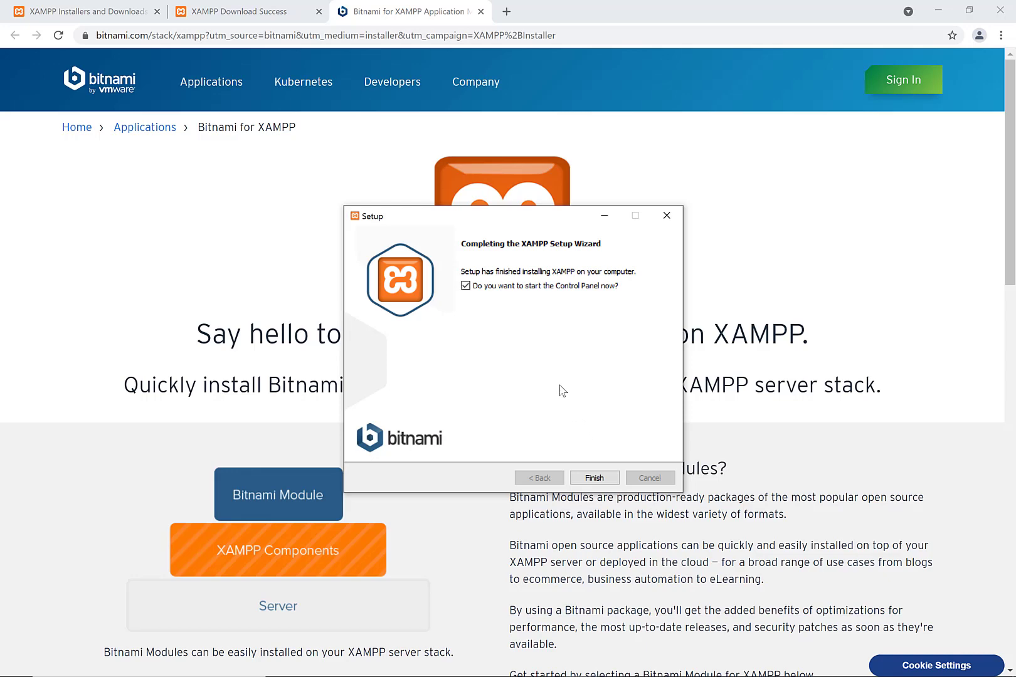
{"action": "left_click", "coordinate": [594, 477]}
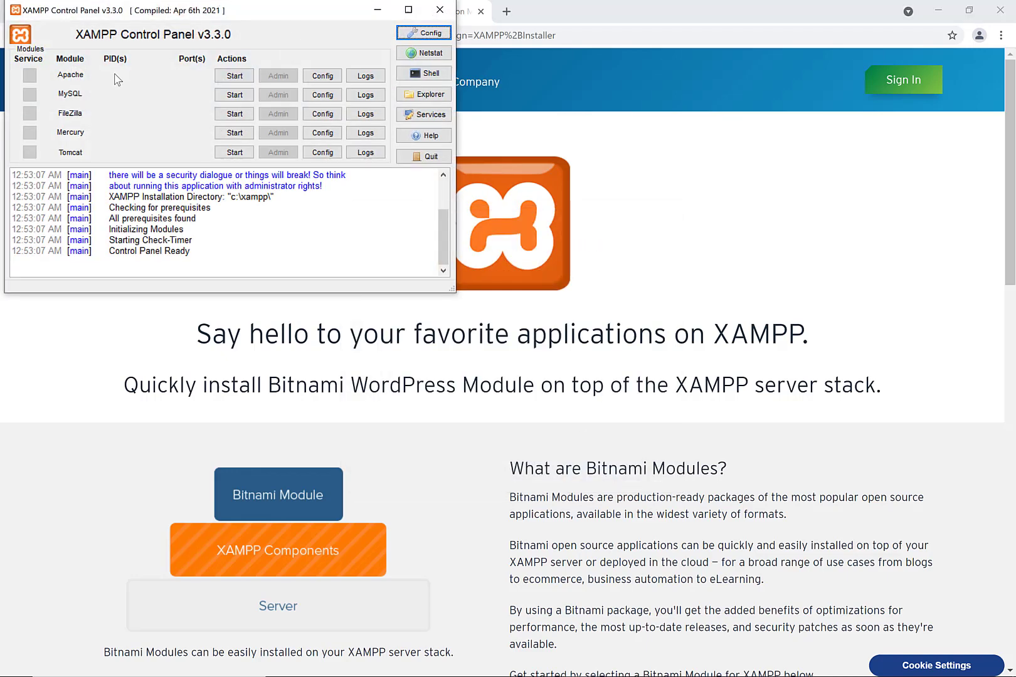
- Start the Apache and MySQL services from the XAMPP Control Panel
{"action": "left_click", "coordinate": [236, 78]}
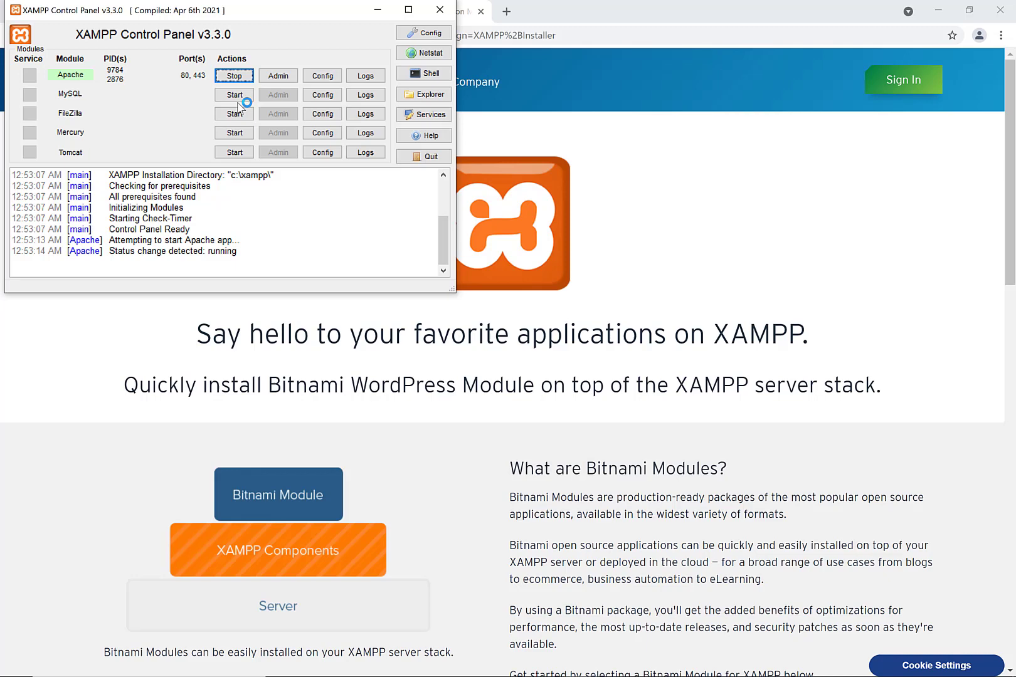
{"action": "left_click", "coordinate": [238, 98]}
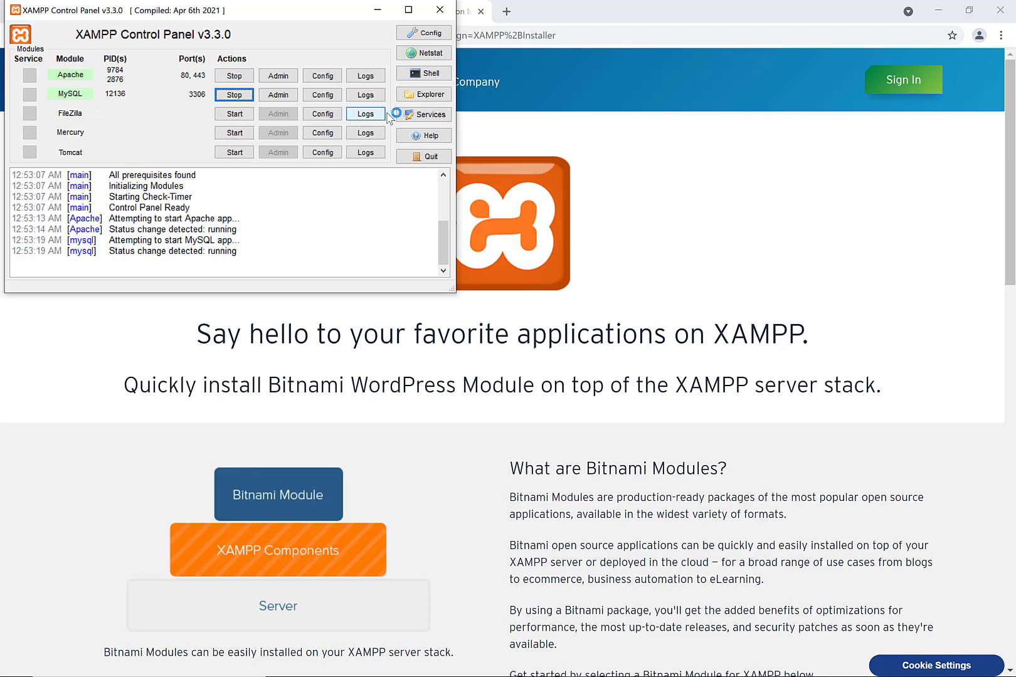
- Open the C:\xampp installation folder and go into its htdocs folder
{"action": "left_click", "coordinate": [411, 97]}
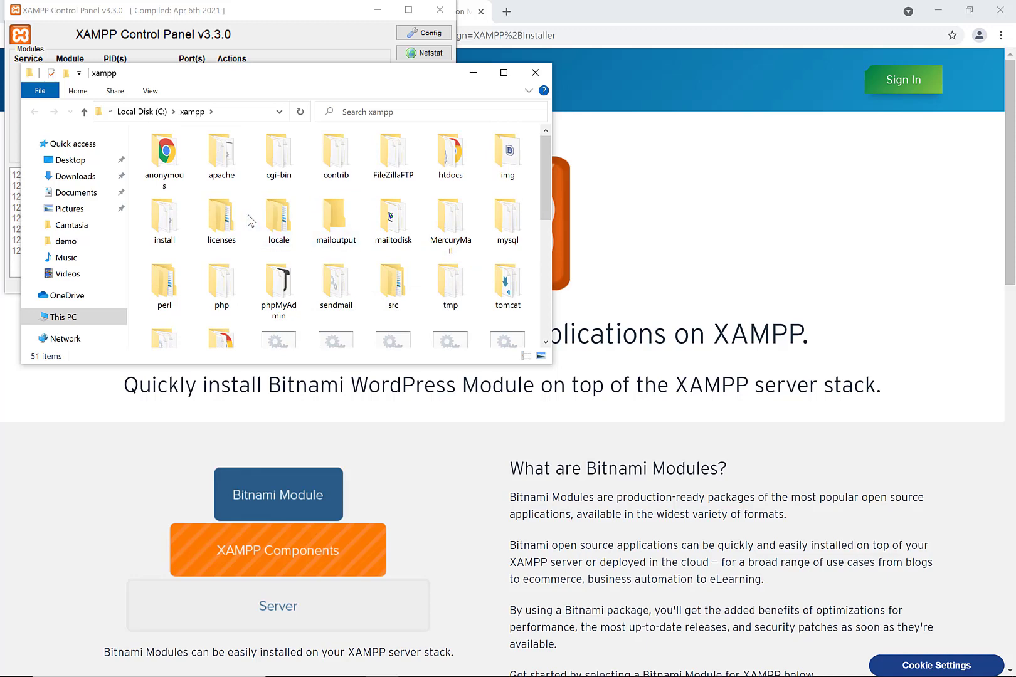
{"action": "scroll", "coordinate": [264, 168], "scroll_direction": "down", "scroll_amount": 1}
{"action": "scroll", "coordinate": [262, 167], "scroll_direction": "up", "scroll_amount": 1}
{"action": "double_click", "coordinate": [449, 152]}
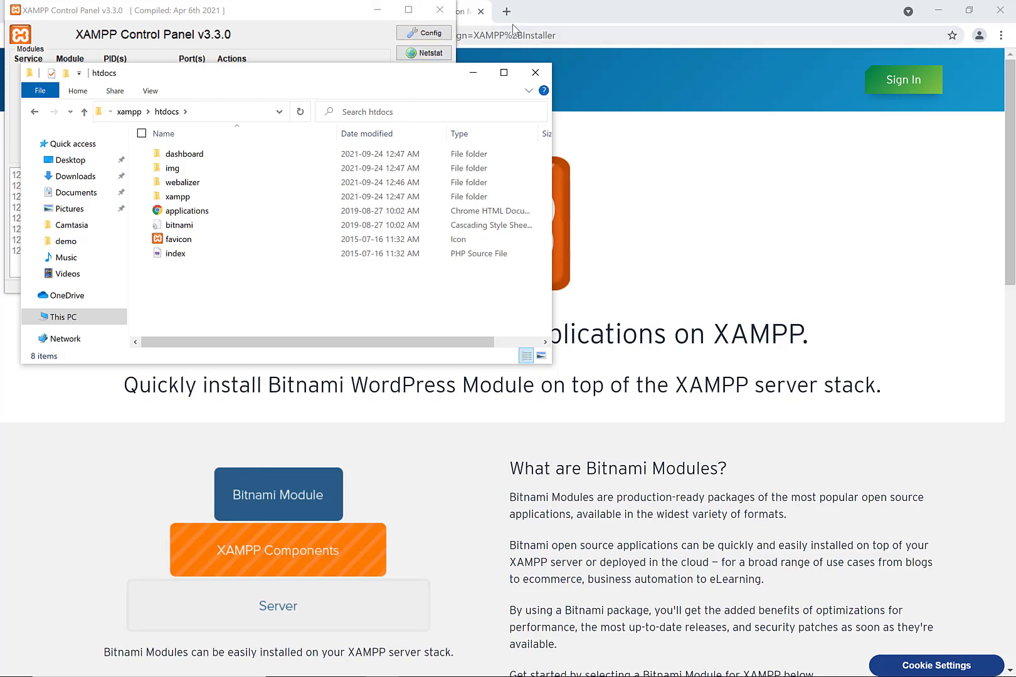
- Load localhost/ in a new Chrome tab to show the XAMPP welcome dashboard
{"action": "left_click", "coordinate": [512, 24]}
{"action": "left_click", "coordinate": [512, 19]}
{"action": "type", "text": "lcao"}
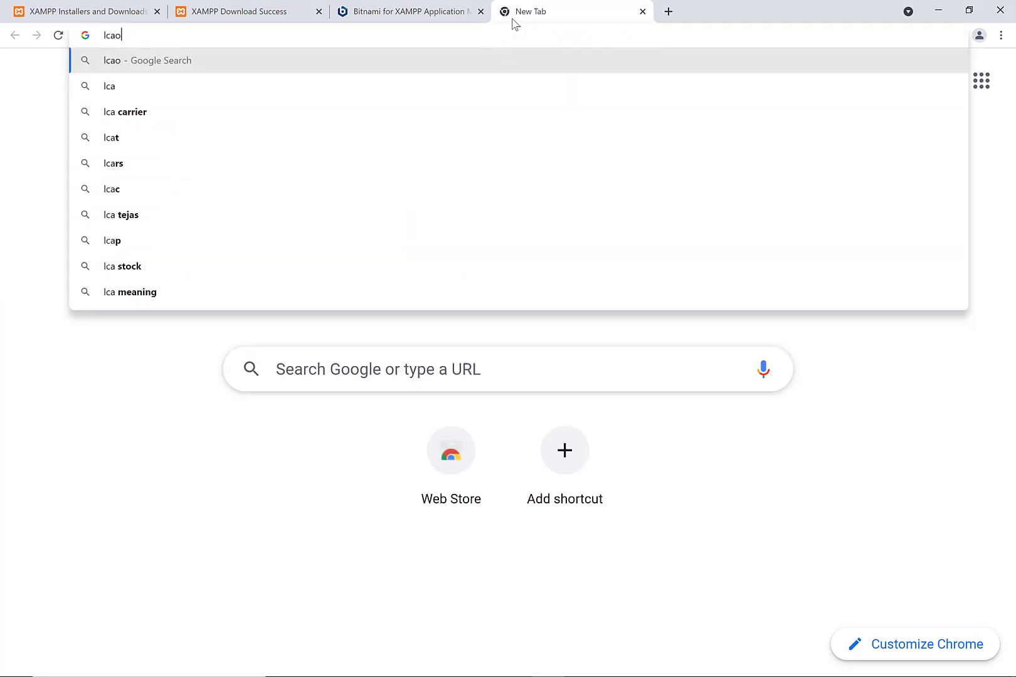
{"action": "key", "text": "BackSpace"}
{"action": "key", "text": "BackSpace"}
{"action": "key", "text": "BackSpace"}
{"action": "type", "text": "ocalhost"}
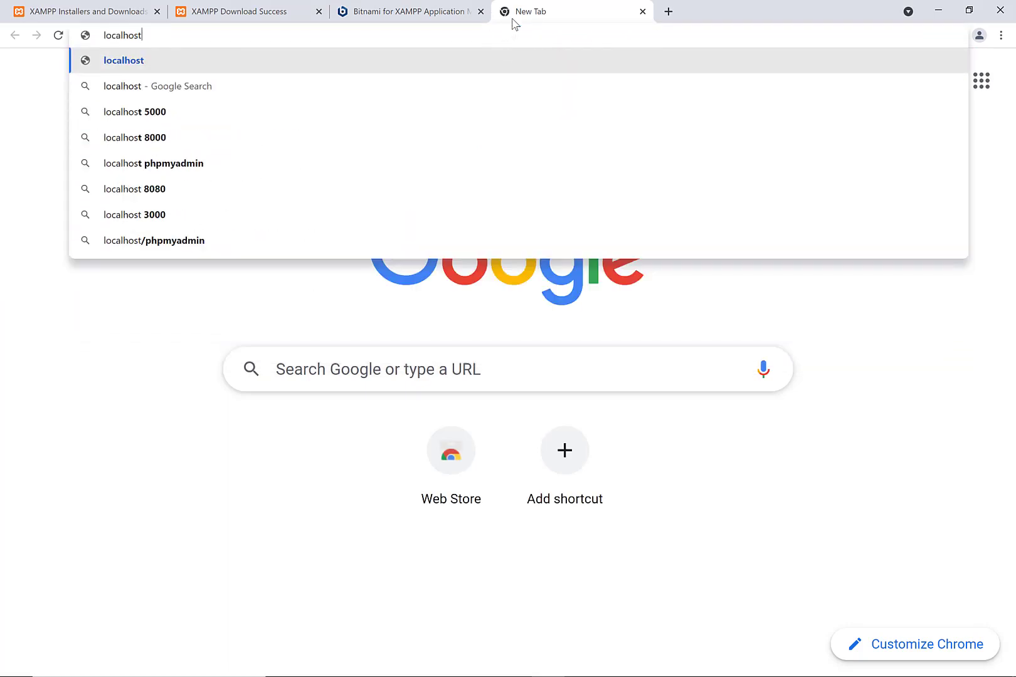
{"action": "type", "text": "/"}
{"action": "key", "text": "Return"}
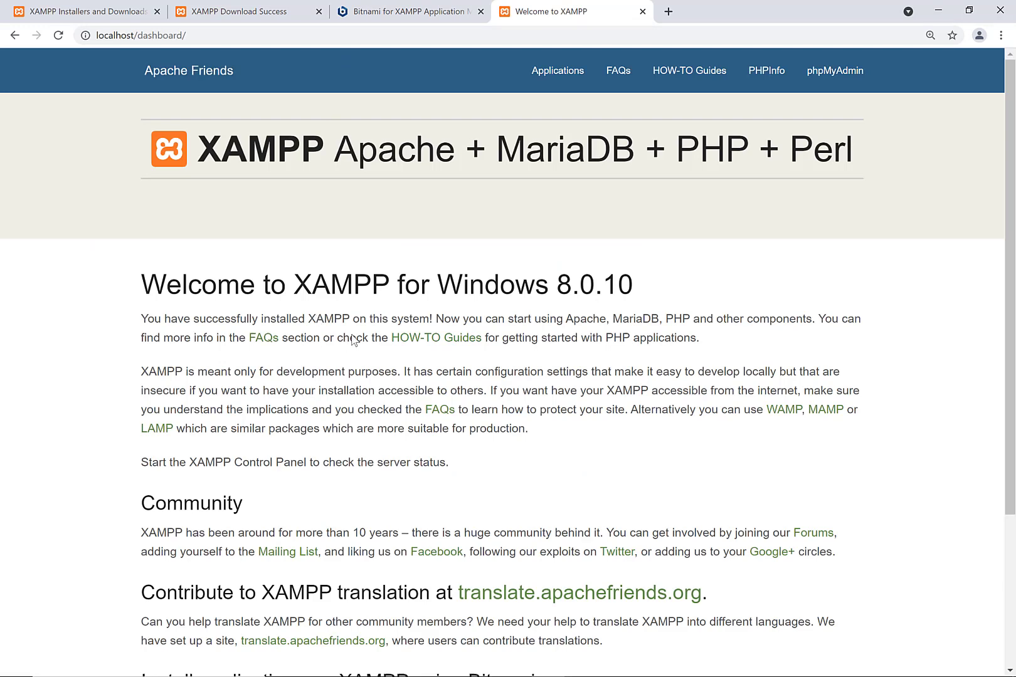
{"action": "mouse_move", "coordinate": [438, 672]}
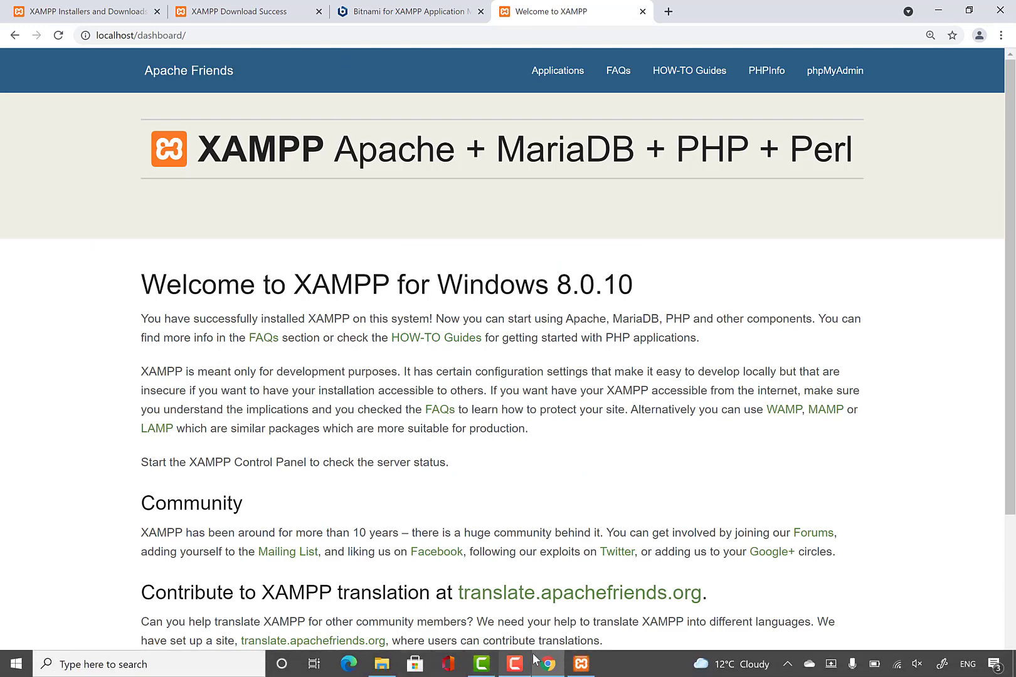
- Delete all eight default items from htdocs, then reload localhost/dashboard to confirm 404
{"action": "left_click", "coordinate": [378, 668]}
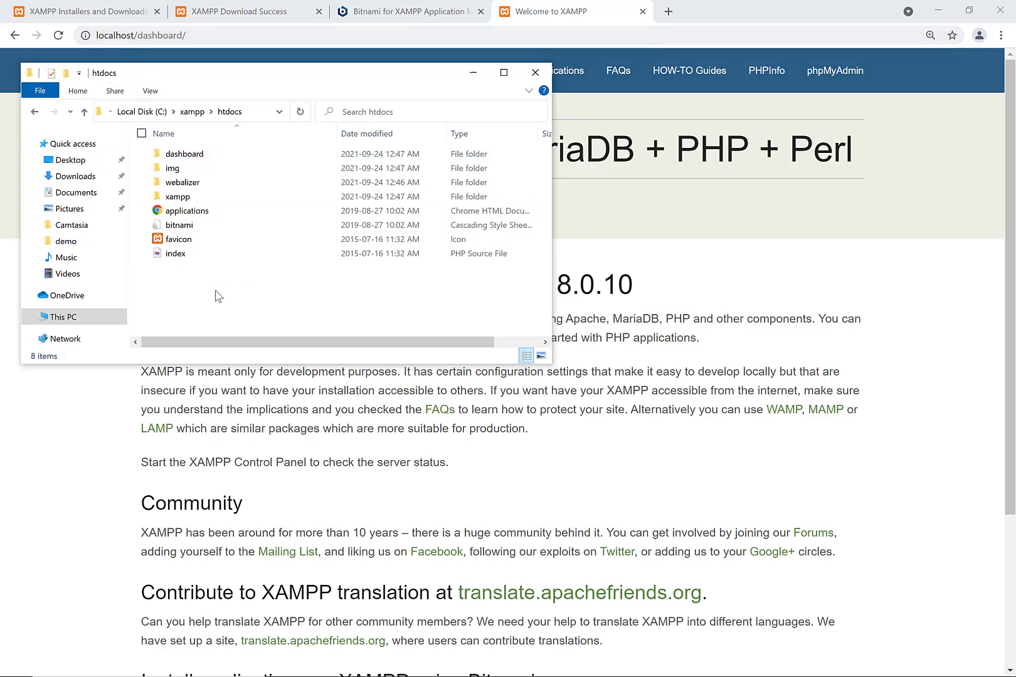
{"action": "left_click_drag", "start_coordinate": [215, 296], "coordinate": [170, 154]}
{"action": "right_click", "coordinate": [235, 187]}
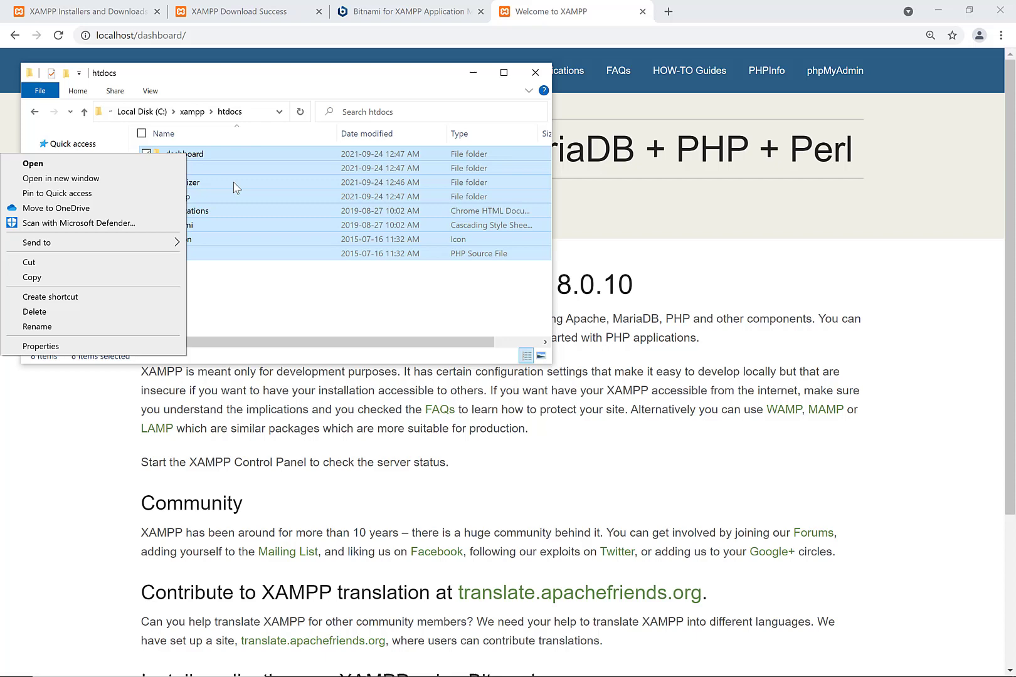
{"action": "left_click", "coordinate": [157, 316]}
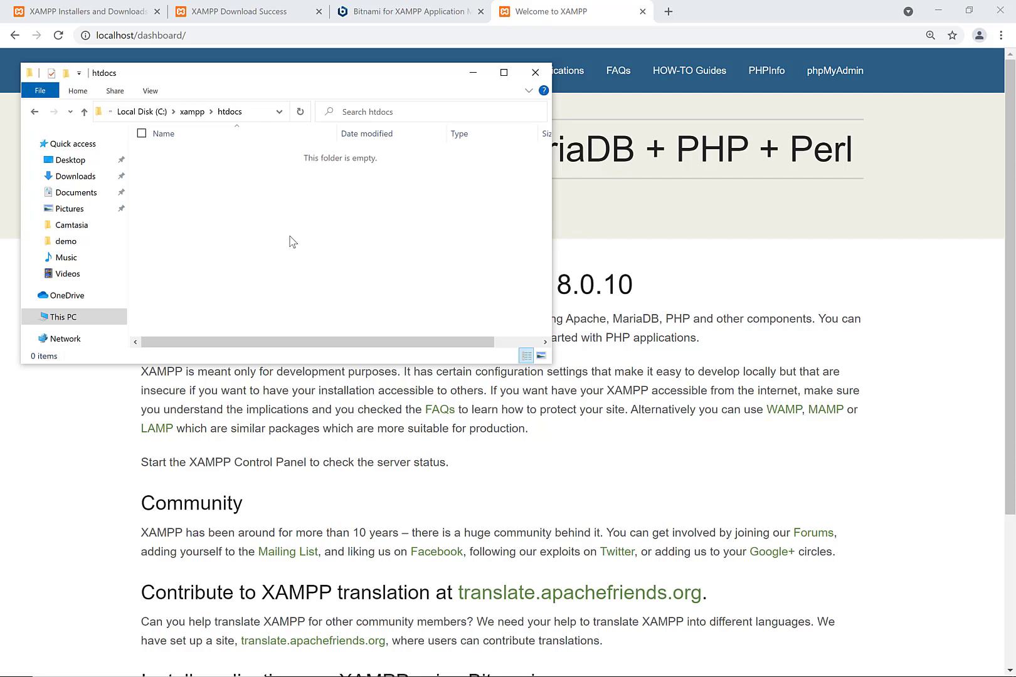
{"action": "left_click", "coordinate": [654, 374]}
{"action": "key", "text": "F5"}
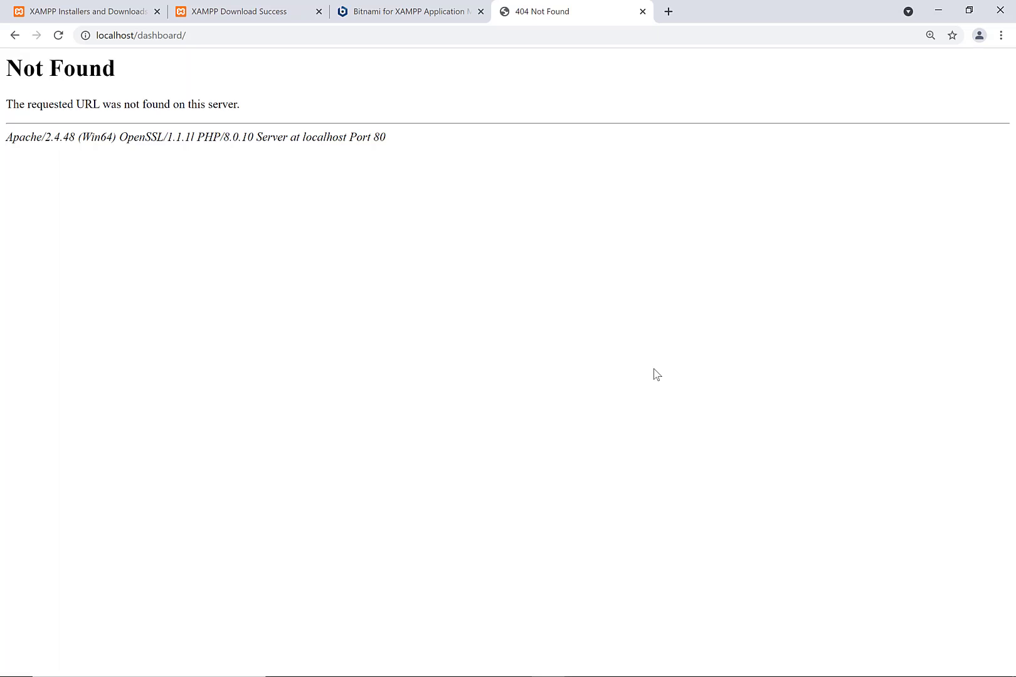
- Open localhost/phpmyadmin in a new browser tab
{"action": "key", "text": "ctrl+t"}
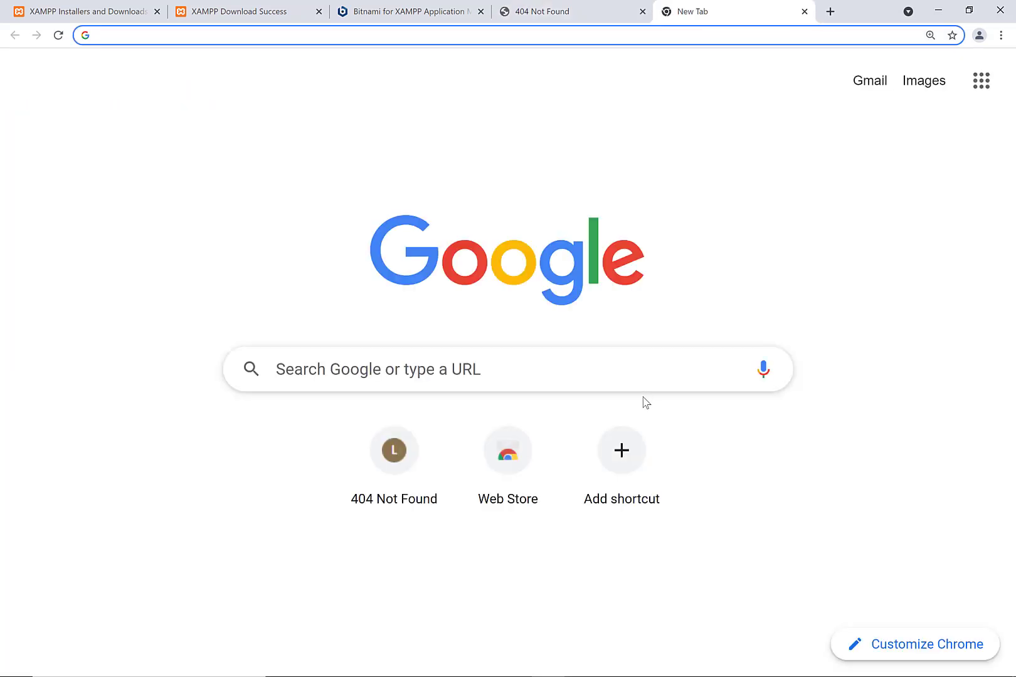
{"action": "type", "text": "lo"}
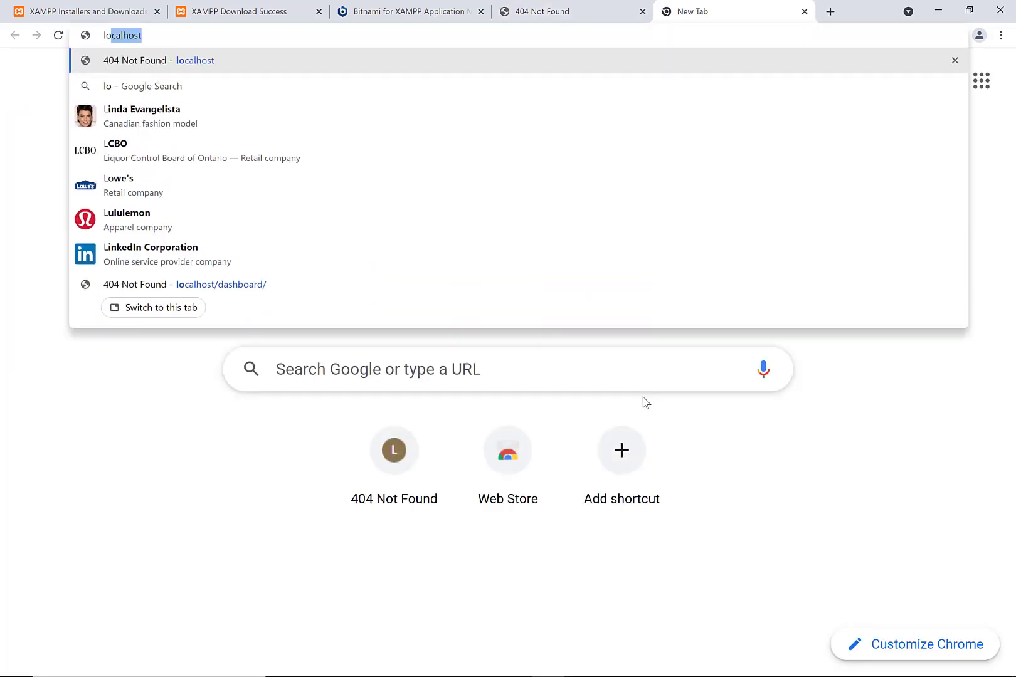
{"action": "type", "text": "calhost/phpy"}
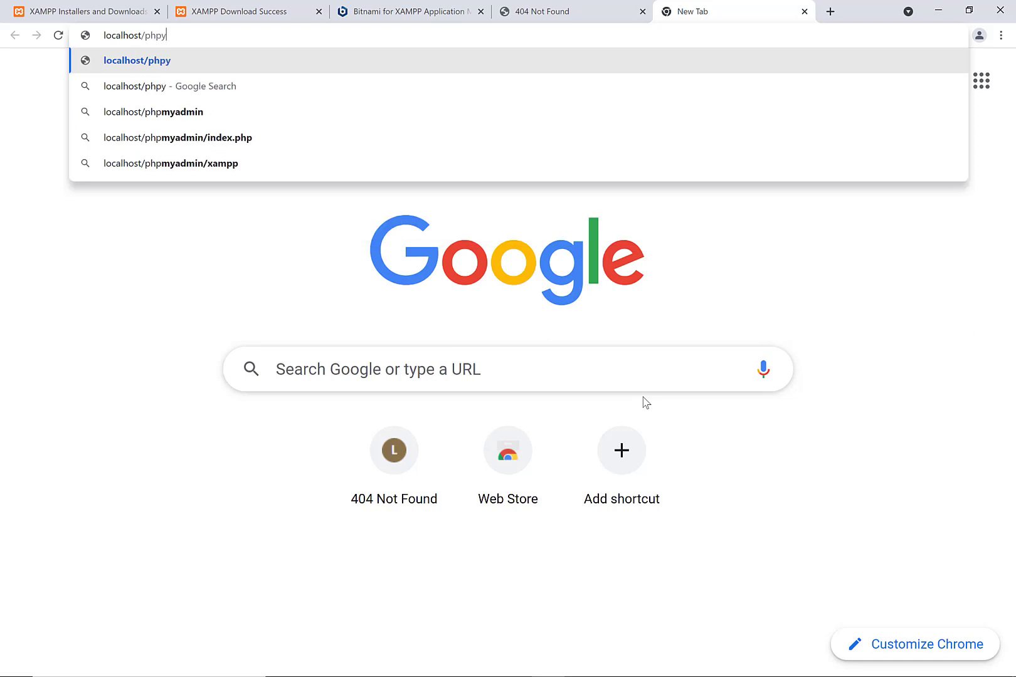
{"action": "key", "text": "BackSpace"}
{"action": "type", "text": "myadmin"}
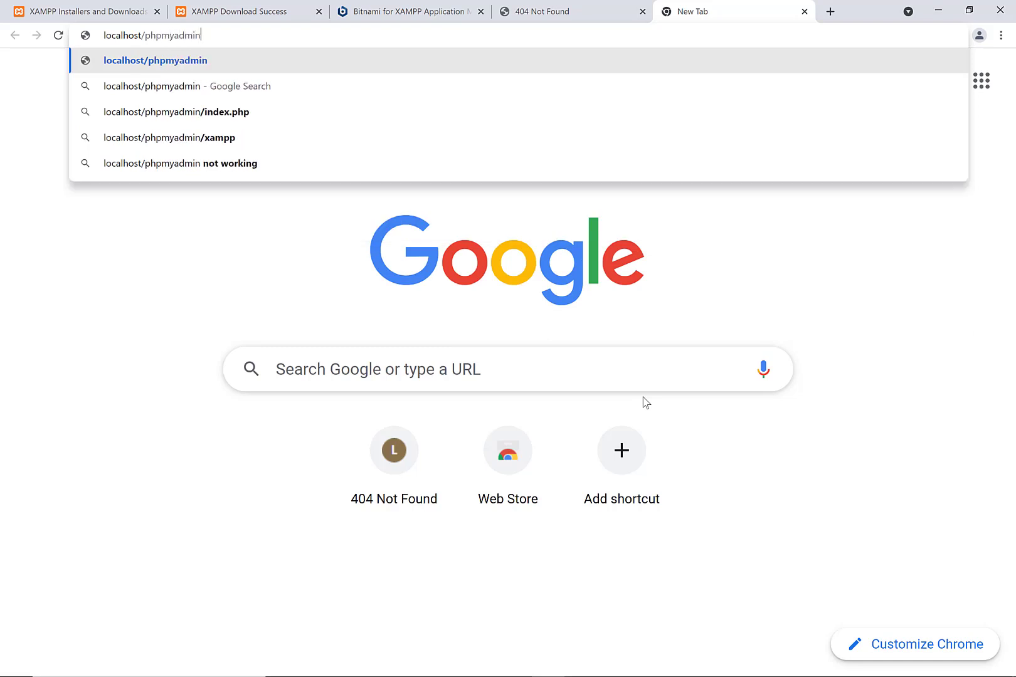
{"action": "key", "text": "Return"}
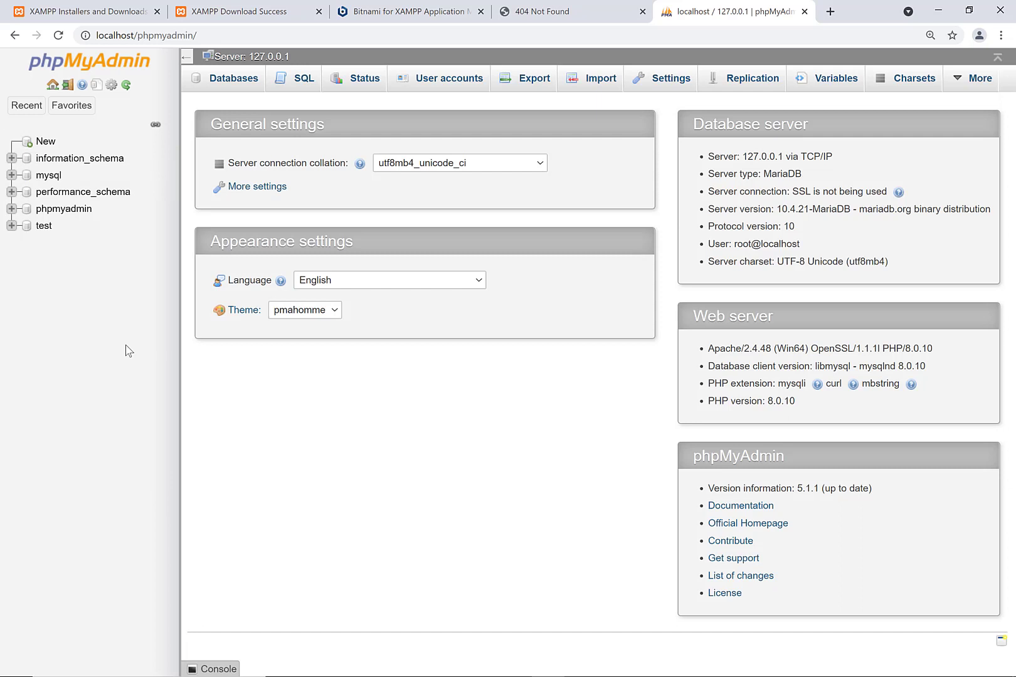
- Create a new database named 'wordpress' from the Databases tab
{"action": "left_click", "coordinate": [50, 151]}
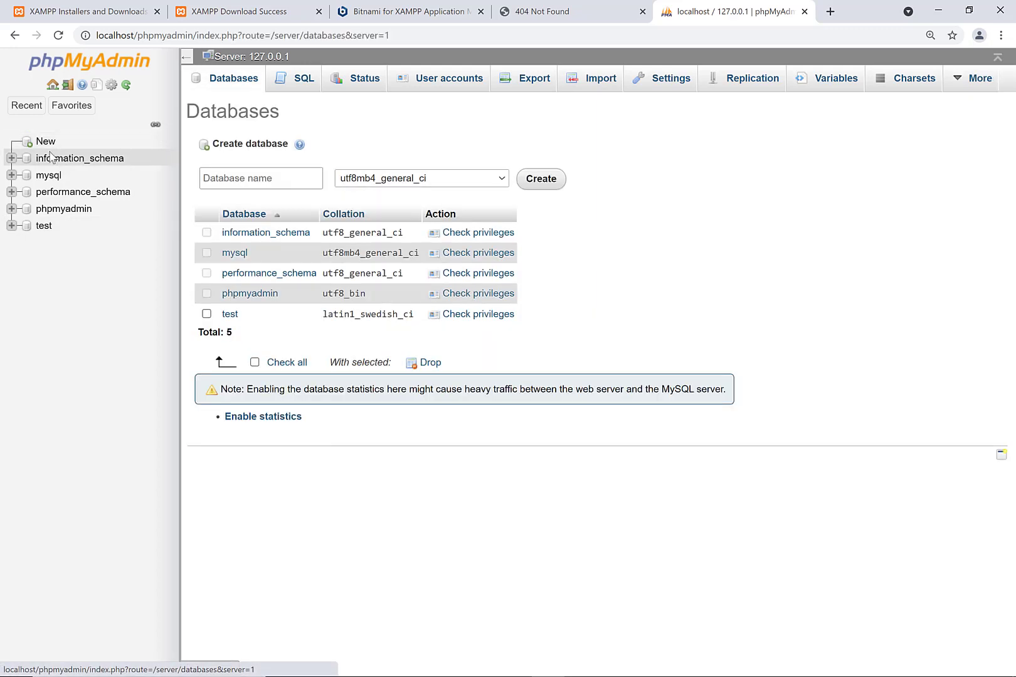
{"action": "left_click", "coordinate": [256, 179]}
{"action": "type", "text": "w"}
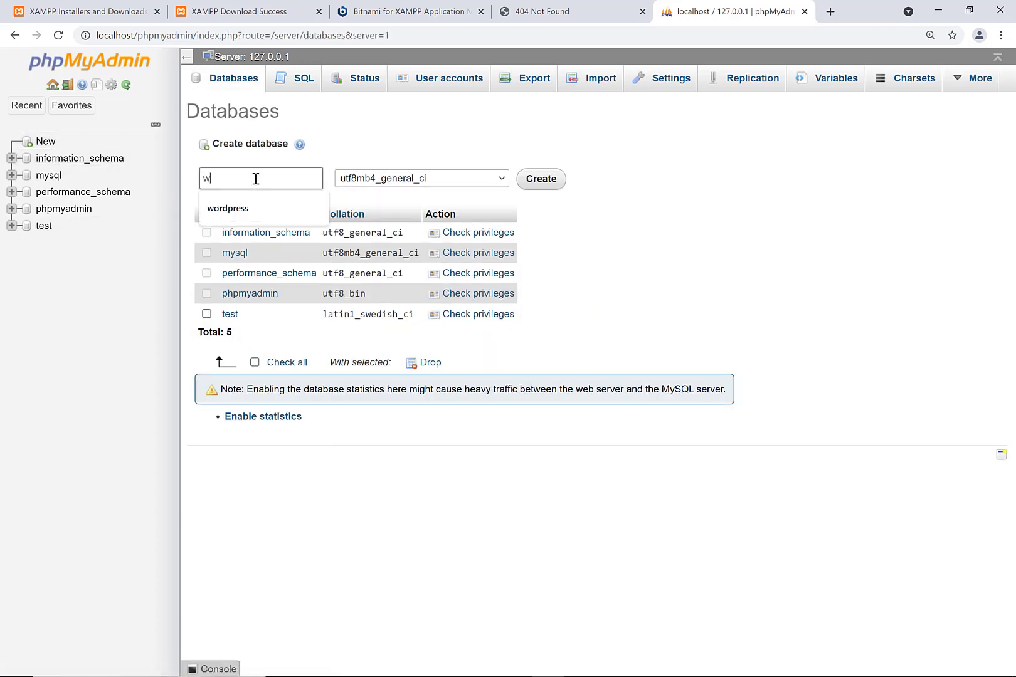
{"action": "type", "text": "ordpress"}
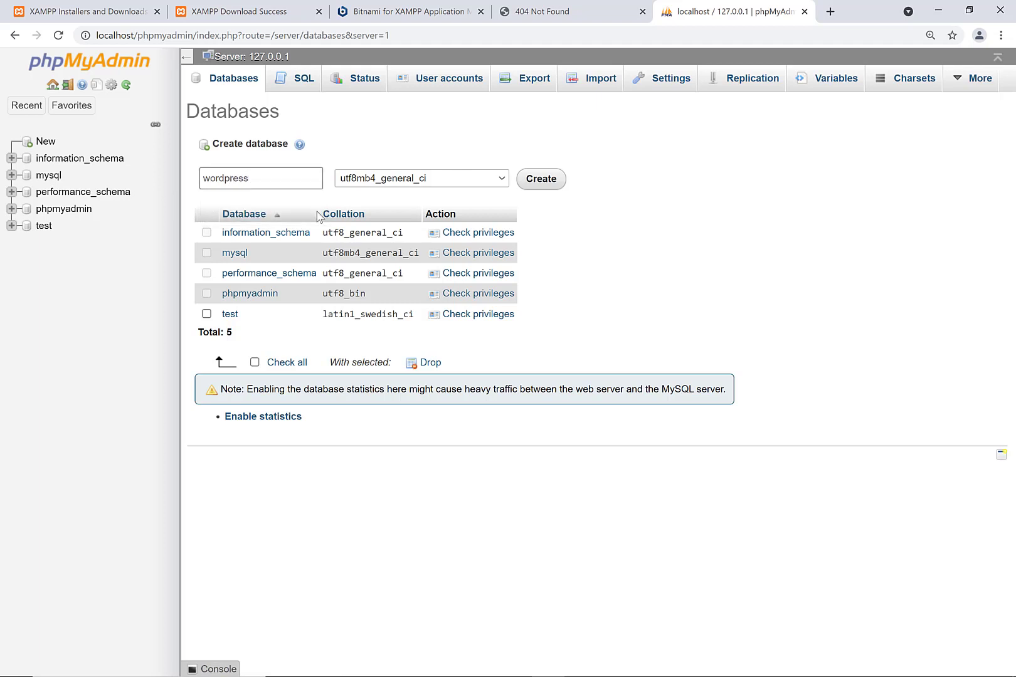
{"action": "left_click", "coordinate": [545, 181]}
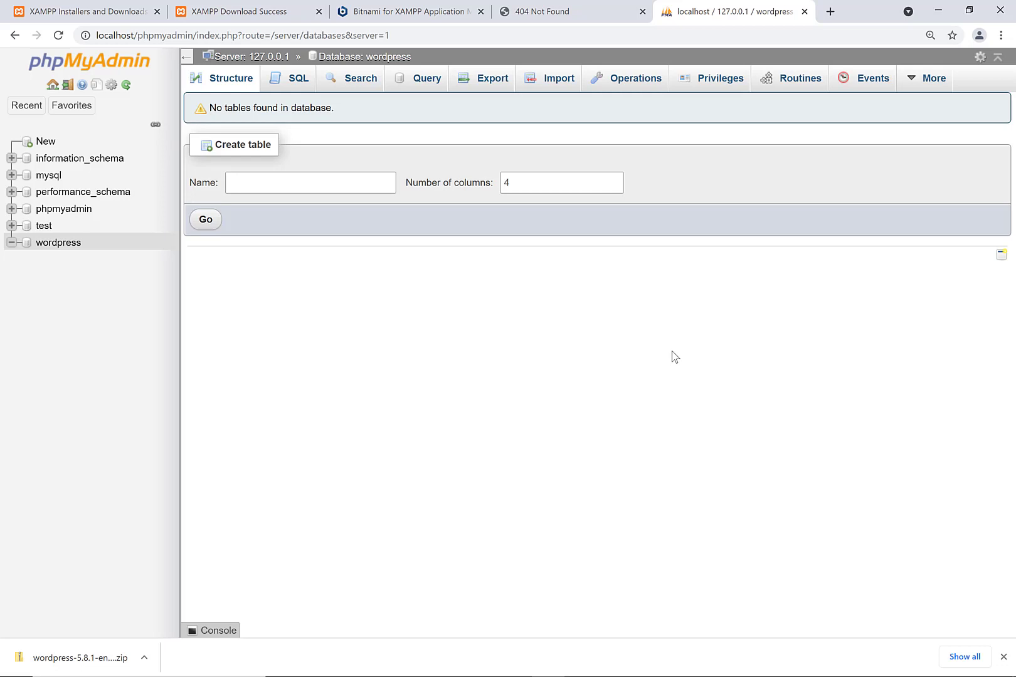
- Search Google for 'wordpress' in a new tab
{"action": "key", "text": "ctrl+t"}
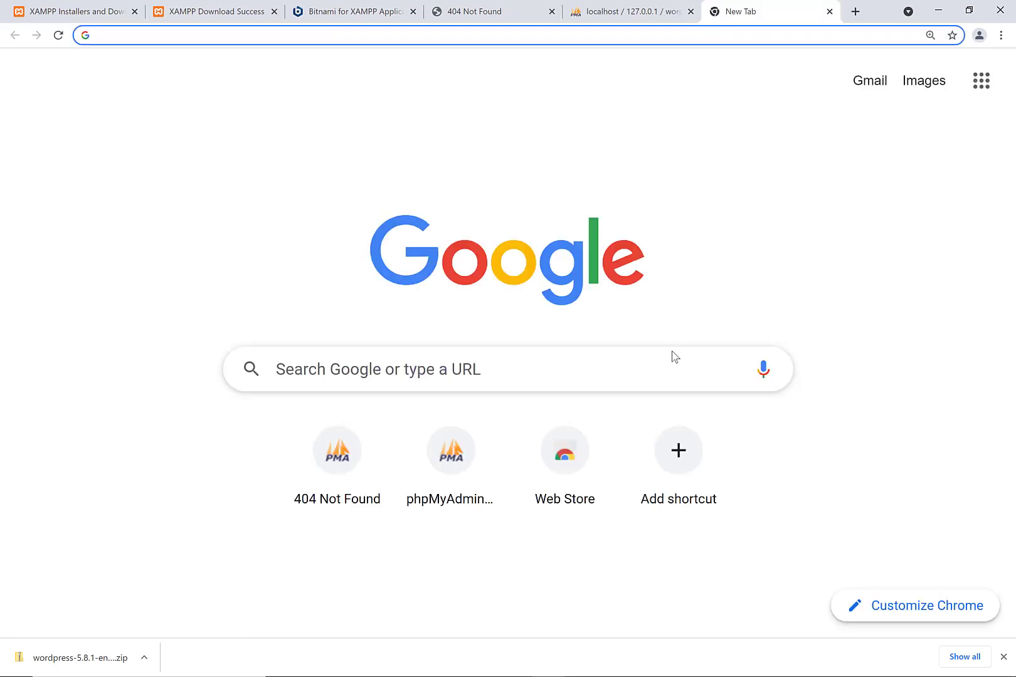
{"action": "type", "text": "google.co"}
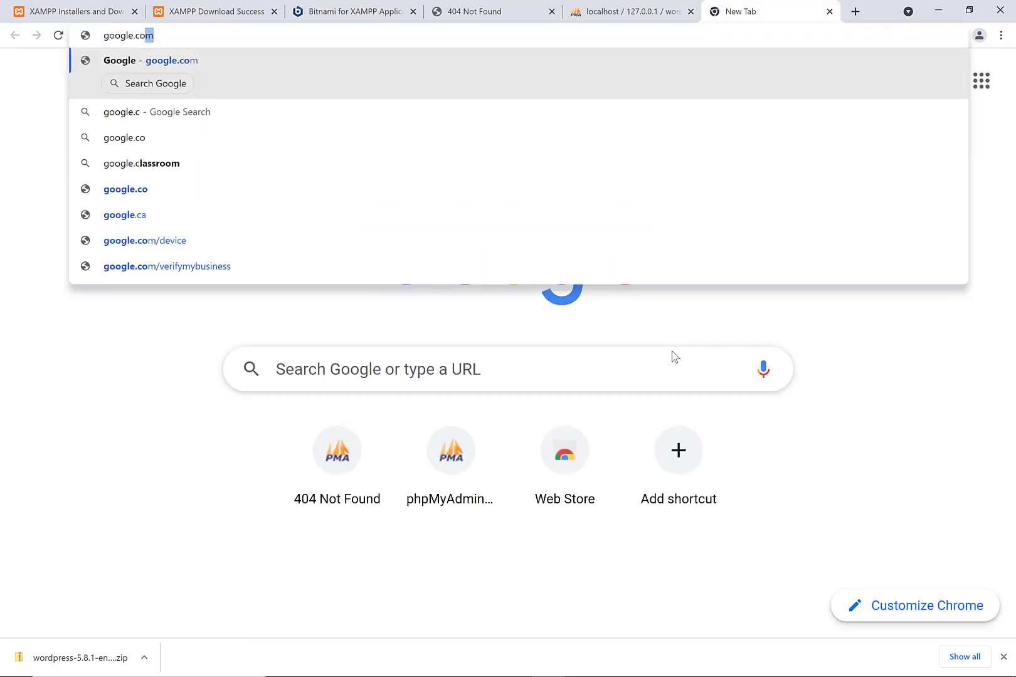
{"action": "key", "text": "Return"}
{"action": "type", "text": "wordpress"}
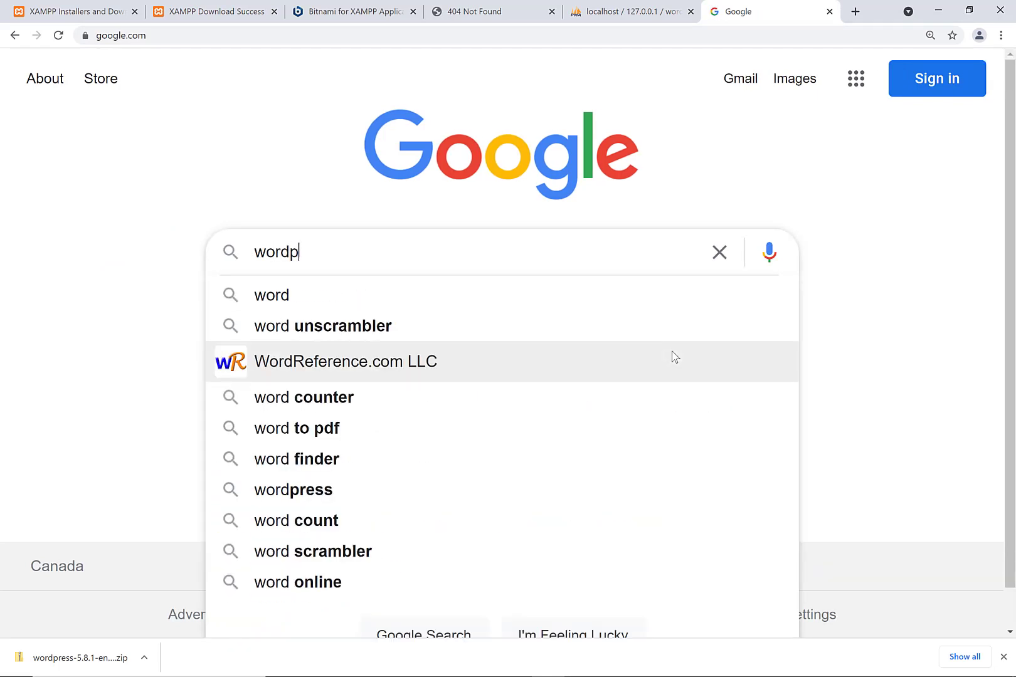
{"action": "key", "text": "Return"}
- Open the WordPress.org download page and download WordPress 5.8.1
{"action": "scroll", "coordinate": [405, 352], "scroll_direction": "down", "scroll_amount": 4}
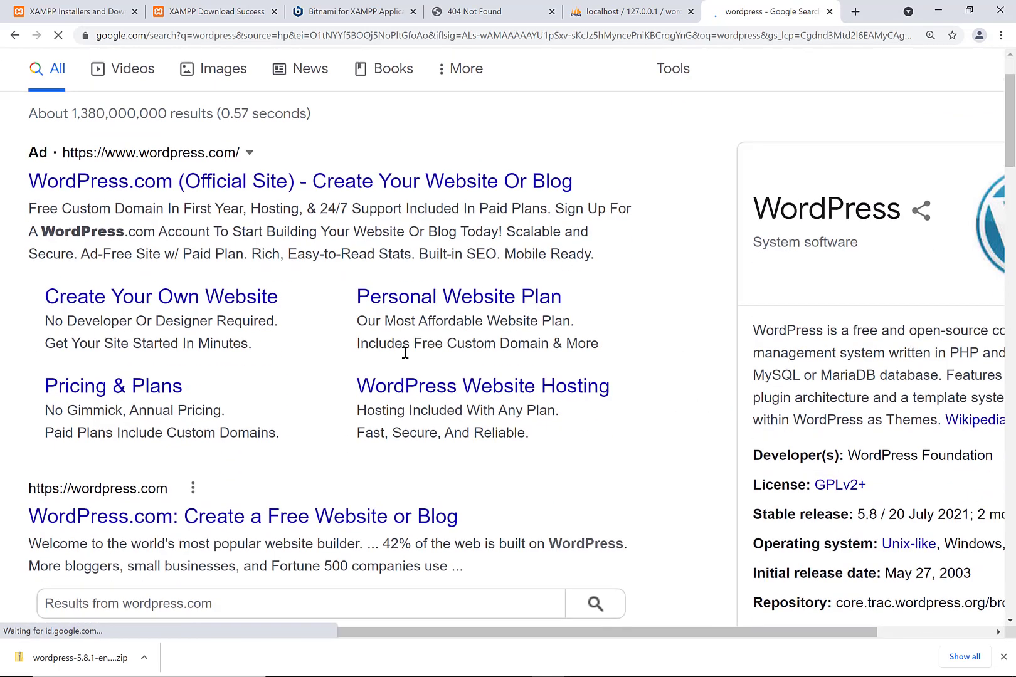
{"action": "scroll", "coordinate": [405, 353], "scroll_direction": "down", "scroll_amount": 10}
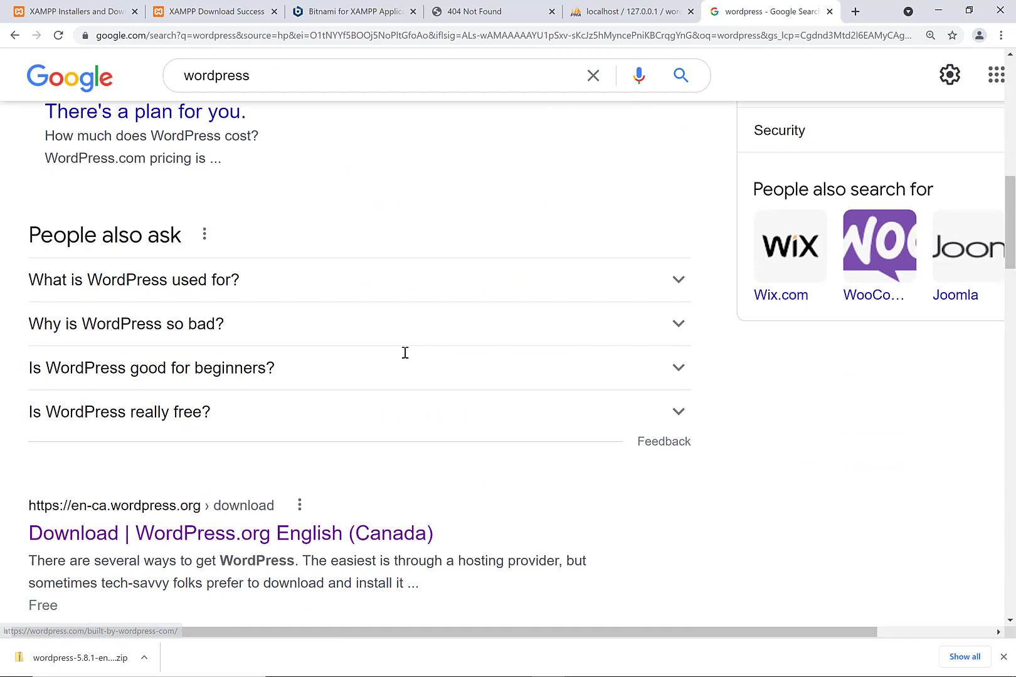
{"action": "scroll", "coordinate": [405, 352], "scroll_direction": "down", "scroll_amount": 1}
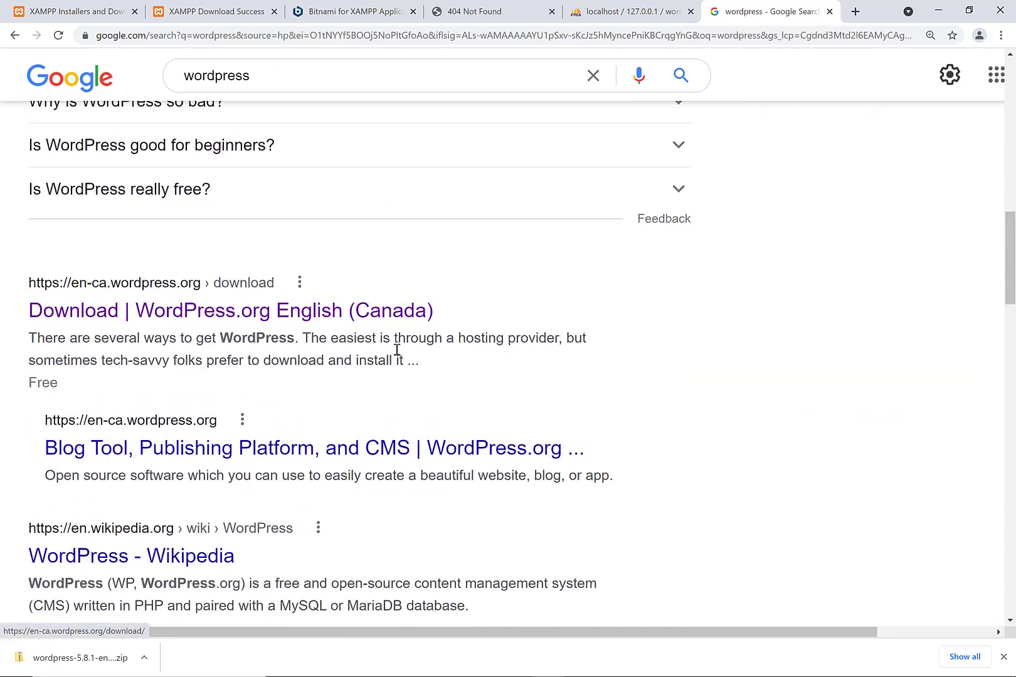
{"action": "left_click", "coordinate": [169, 314]}
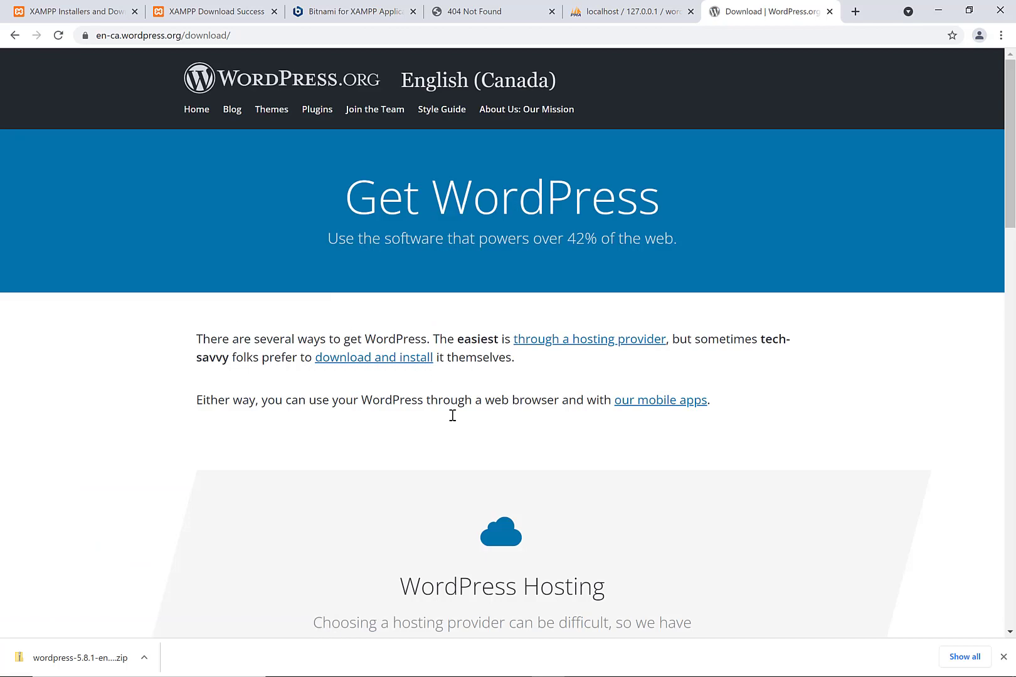
{"action": "scroll", "coordinate": [452, 415], "scroll_direction": "down", "scroll_amount": 12}
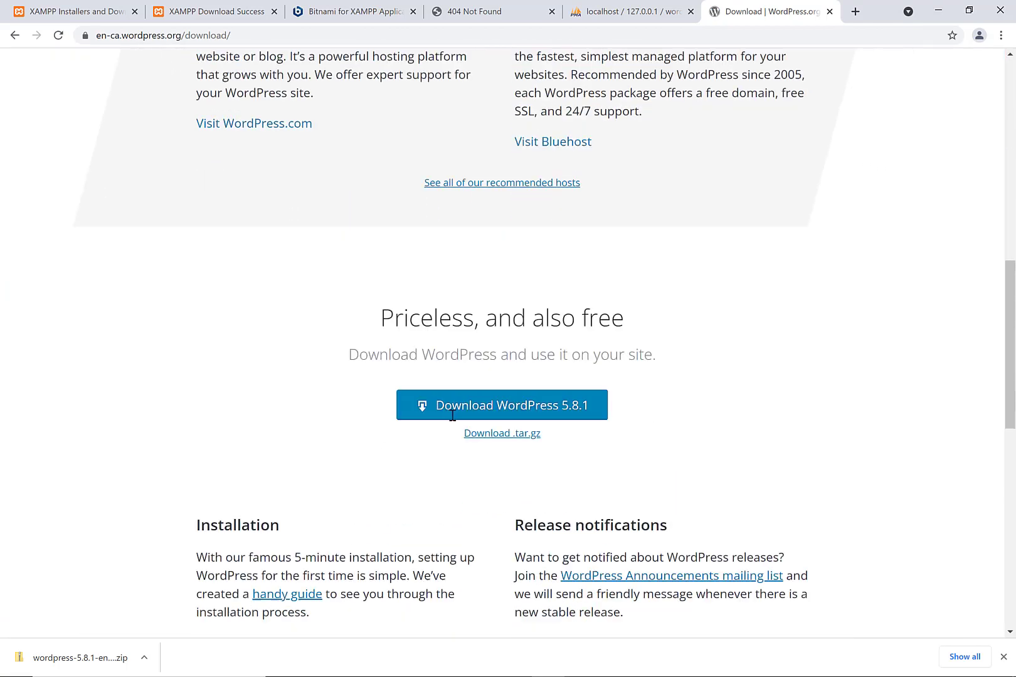
{"action": "left_click", "coordinate": [492, 387]}
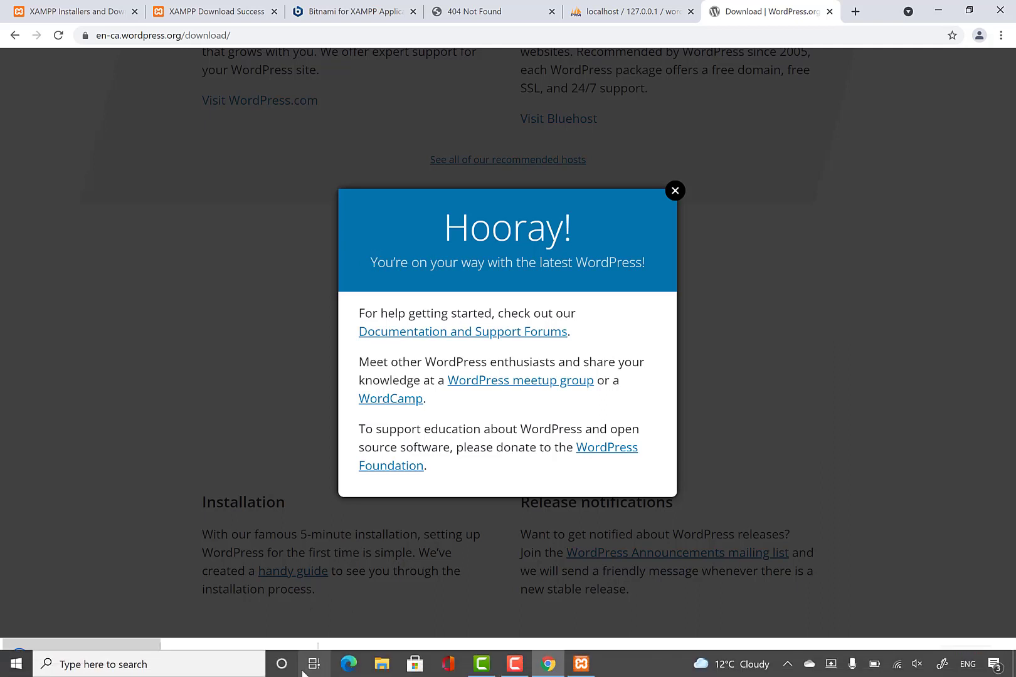
- Extract all files from the WordPress 5.8.1 zip into the Downloads folder
{"action": "left_click", "coordinate": [374, 665]}
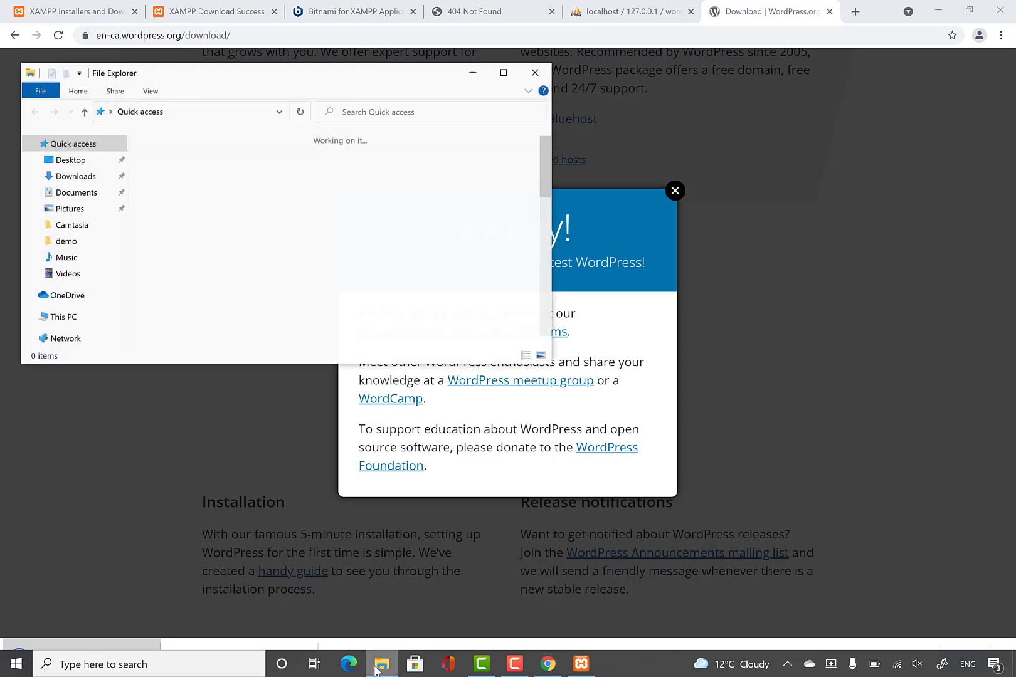
{"action": "double_click", "coordinate": [342, 182]}
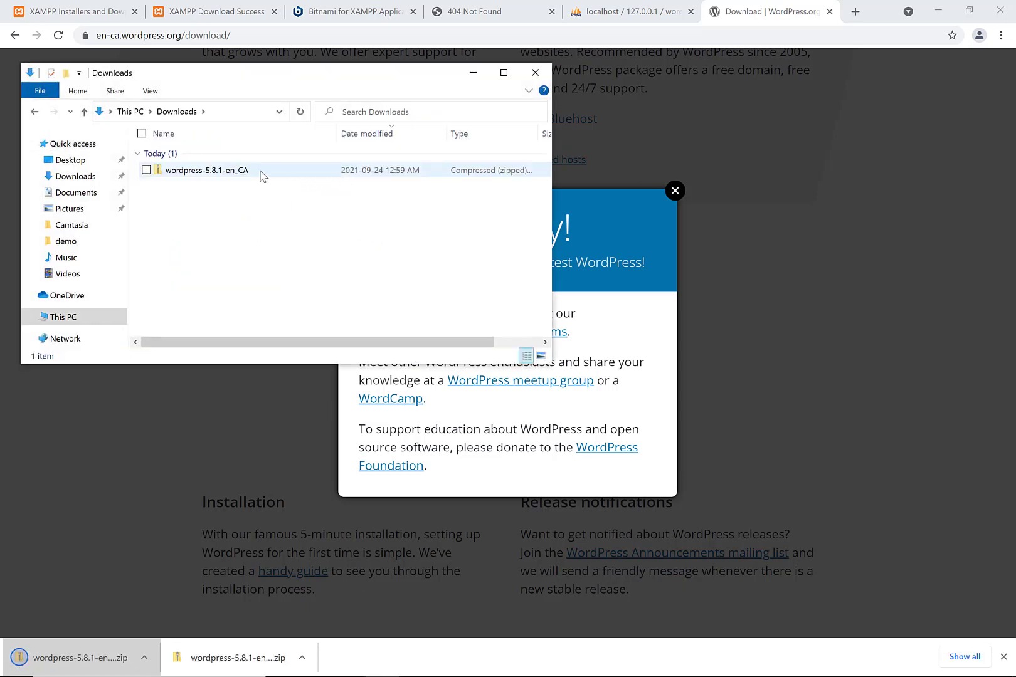
{"action": "double_click", "coordinate": [230, 175]}
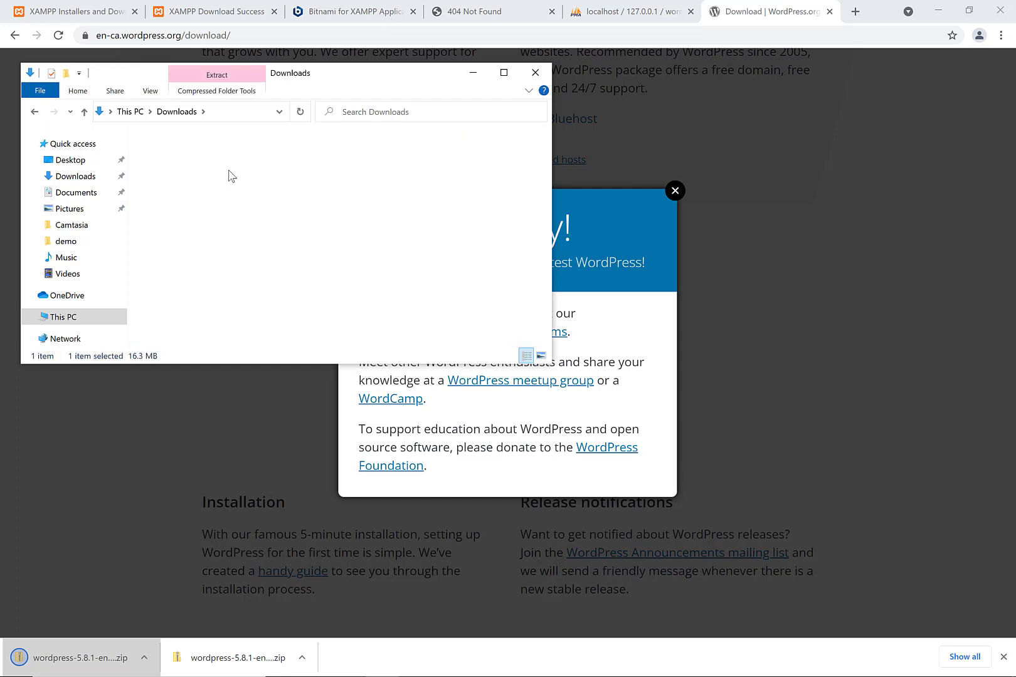
{"action": "left_click", "coordinate": [215, 92]}
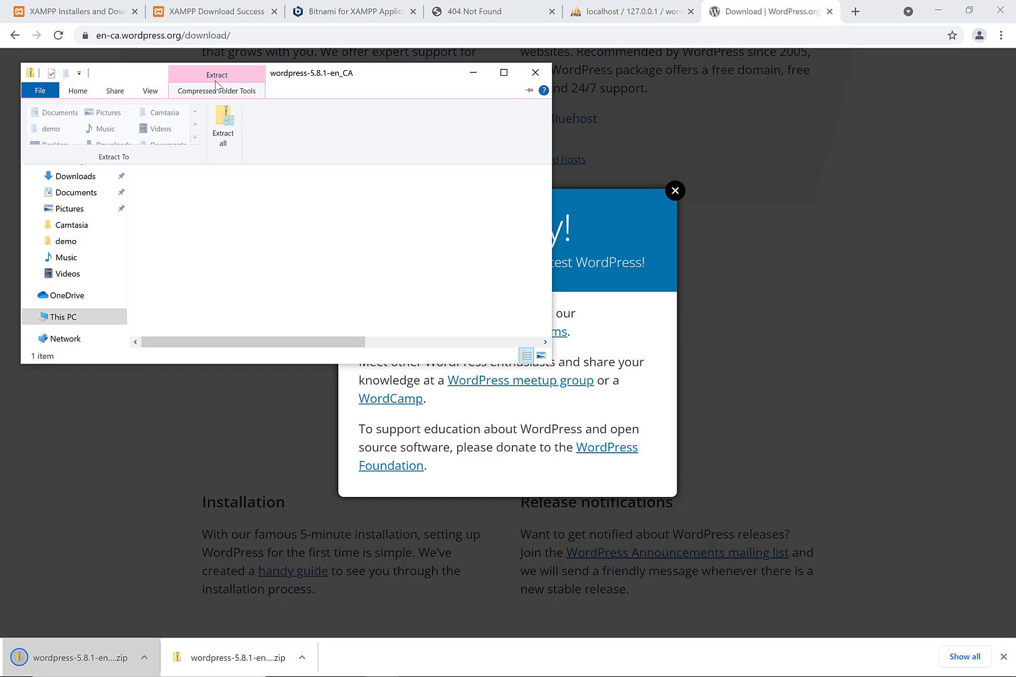
{"action": "left_click", "coordinate": [222, 134]}
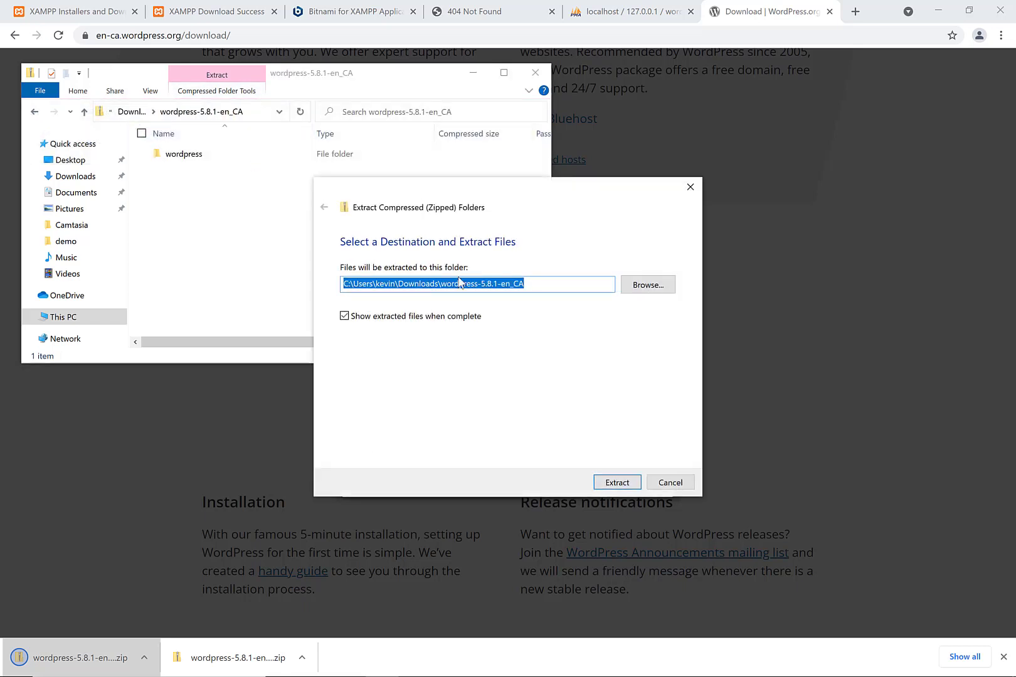
{"action": "left_click", "coordinate": [616, 482]}
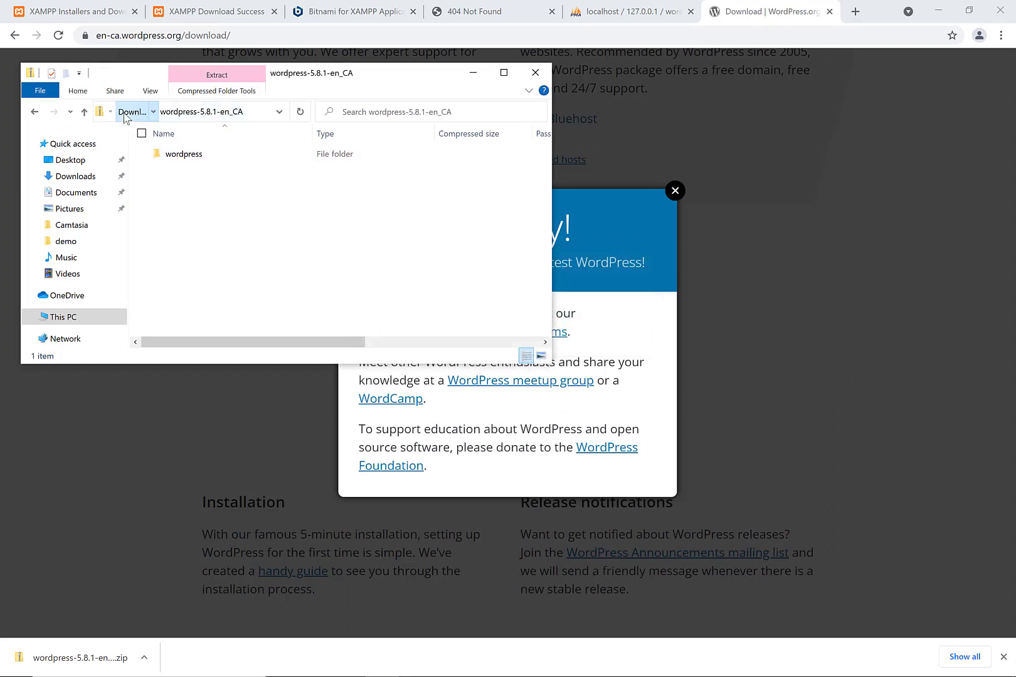
- Open the extracted wordpress-5.8.1-en_CA folder and copy its wordpress folder
{"action": "left_click", "coordinate": [125, 118]}
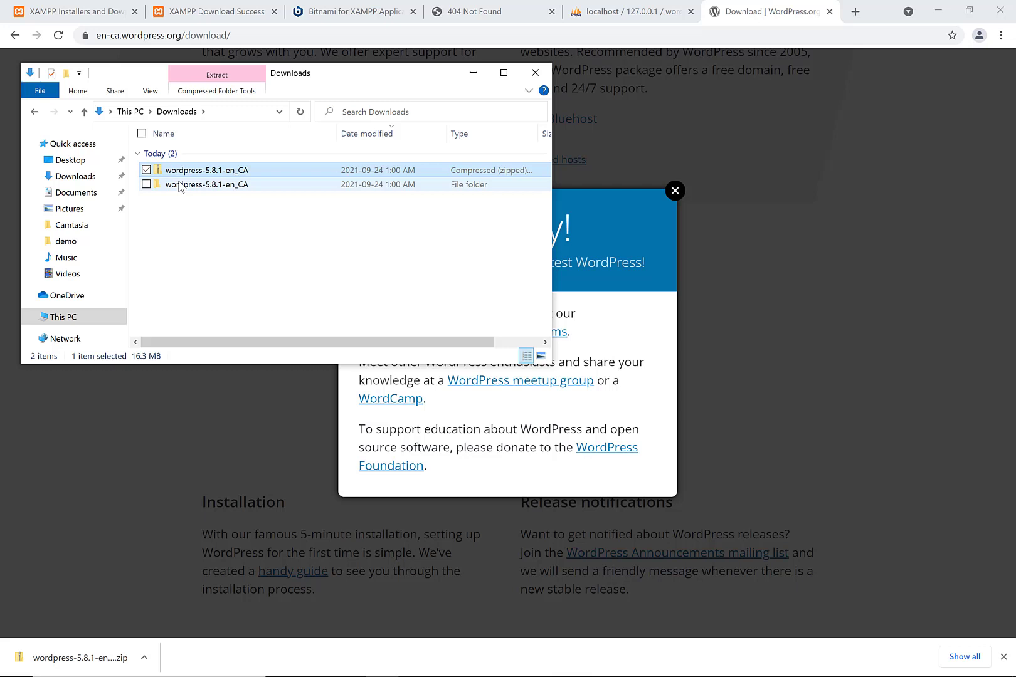
{"action": "double_click", "coordinate": [210, 185]}
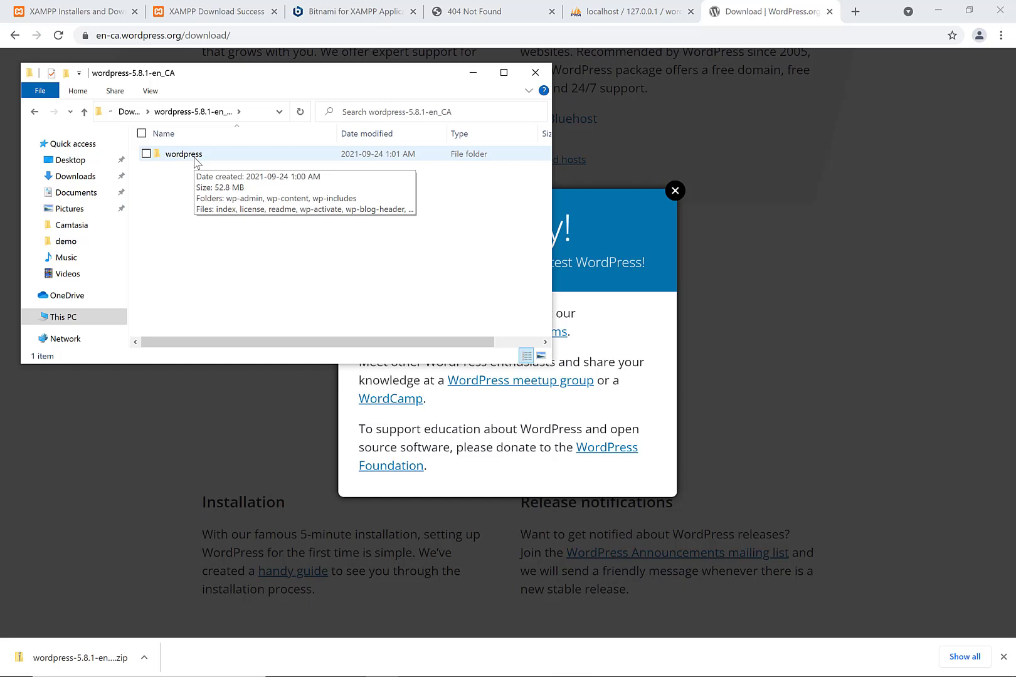
{"action": "left_click", "coordinate": [195, 161]}
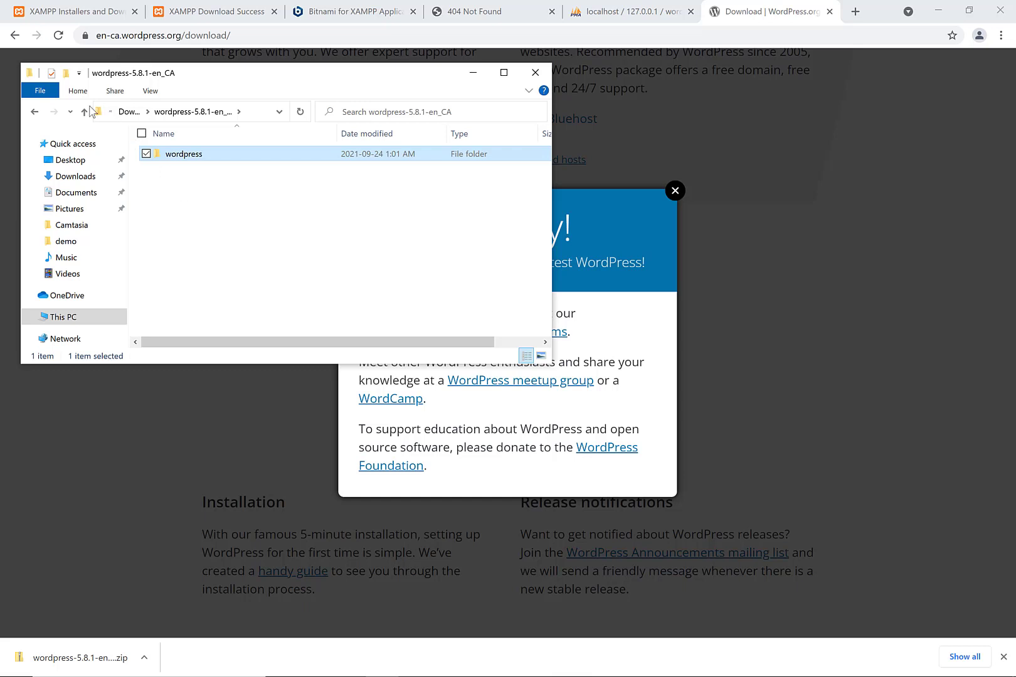
- Navigate through This PC > Local Disk (C:) > xampp into the empty htdocs folder
{"action": "left_click", "coordinate": [35, 112]}
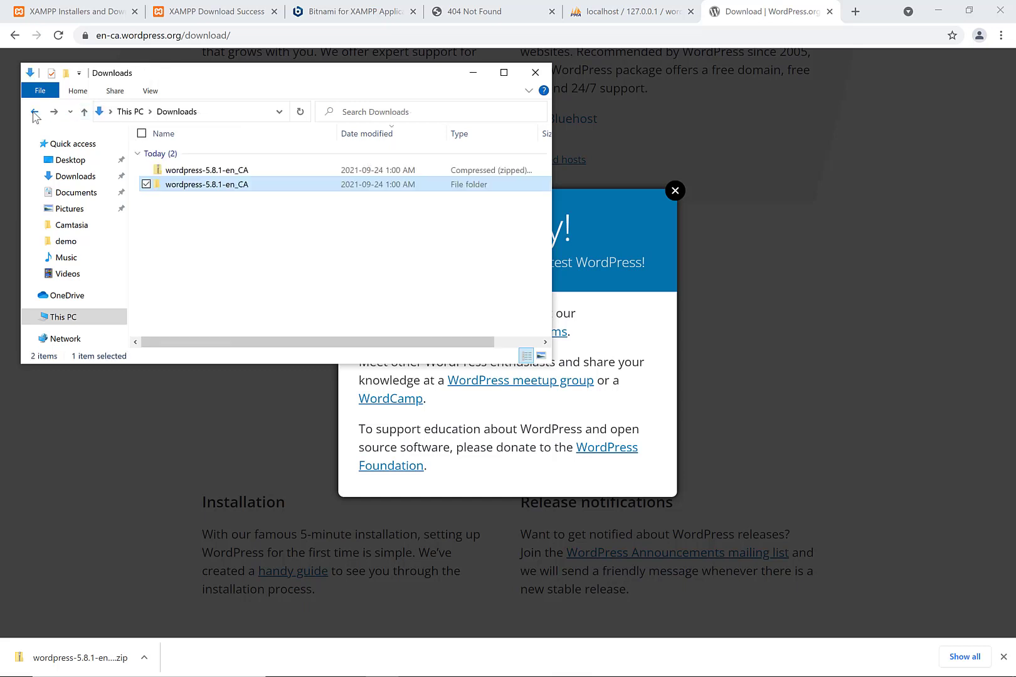
{"action": "left_click", "coordinate": [35, 112]}
{"action": "left_click", "coordinate": [34, 113]}
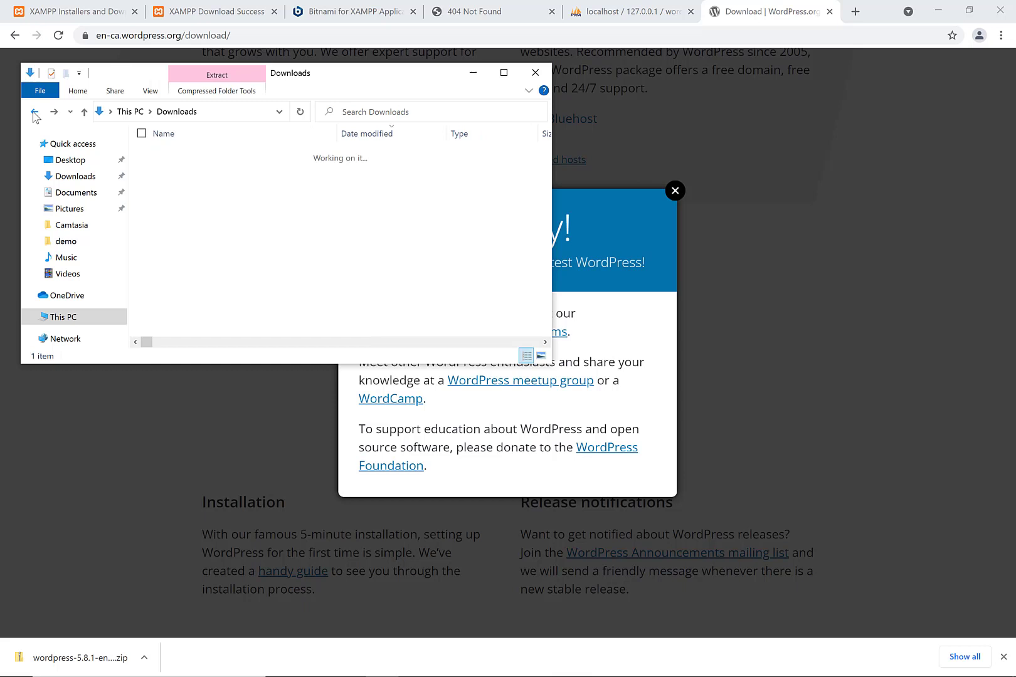
{"action": "left_click", "coordinate": [34, 113]}
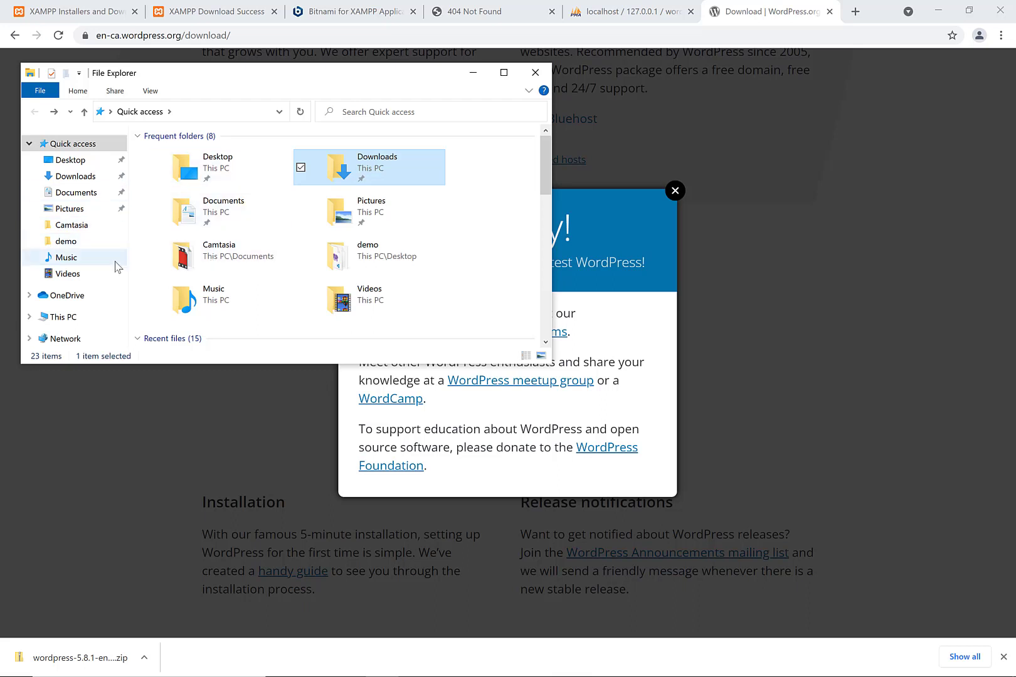
{"action": "left_click", "coordinate": [76, 317]}
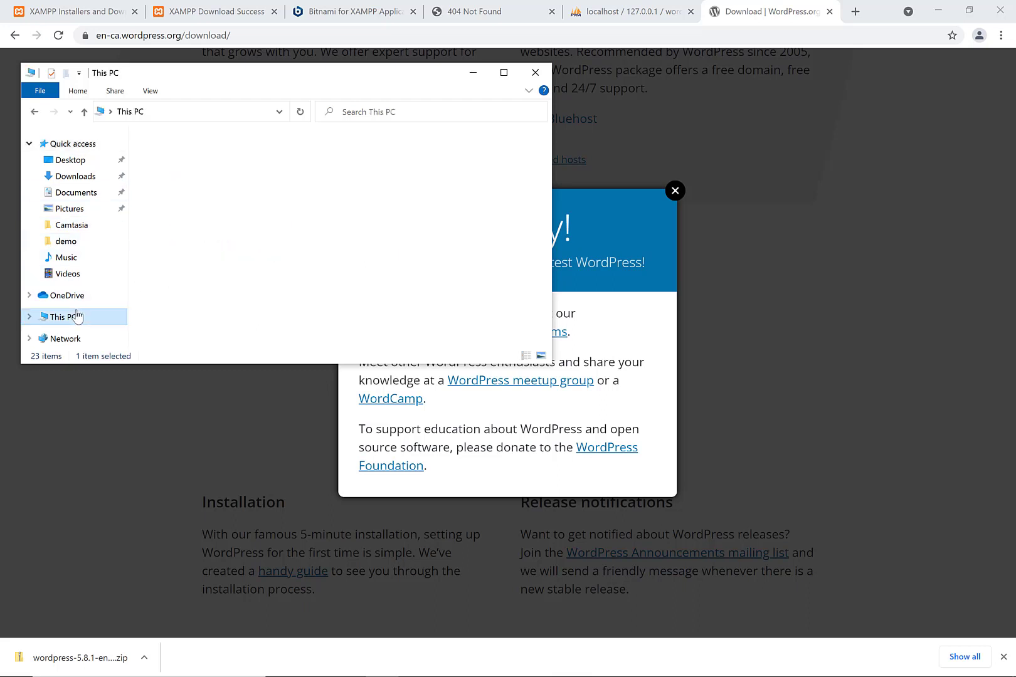
{"action": "left_click", "coordinate": [185, 327]}
{"action": "double_click", "coordinate": [185, 326]}
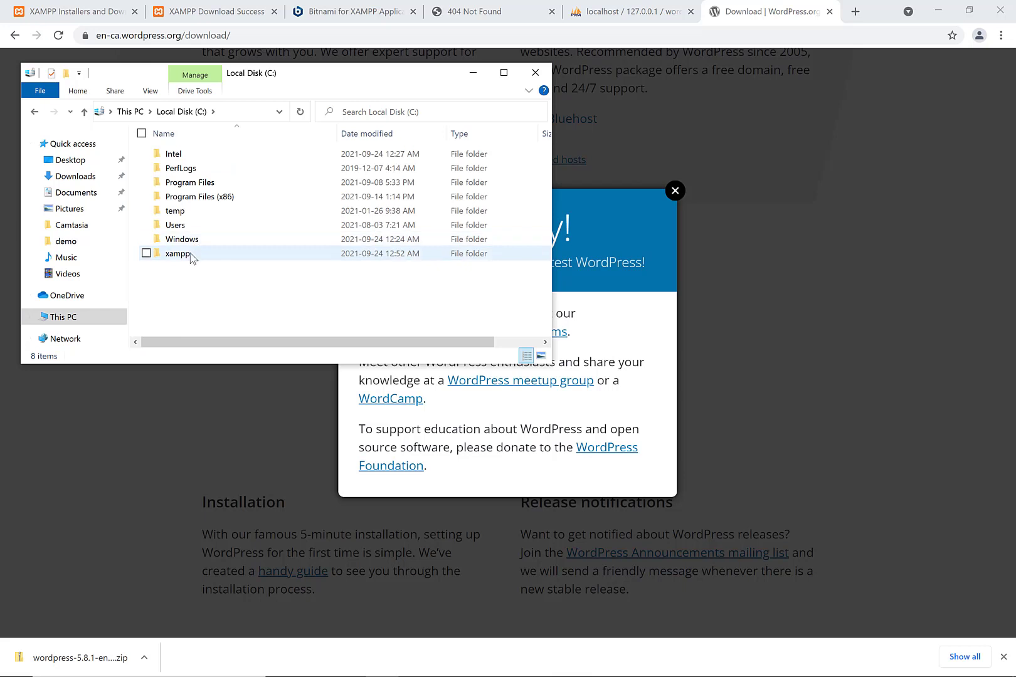
{"action": "double_click", "coordinate": [182, 253]}
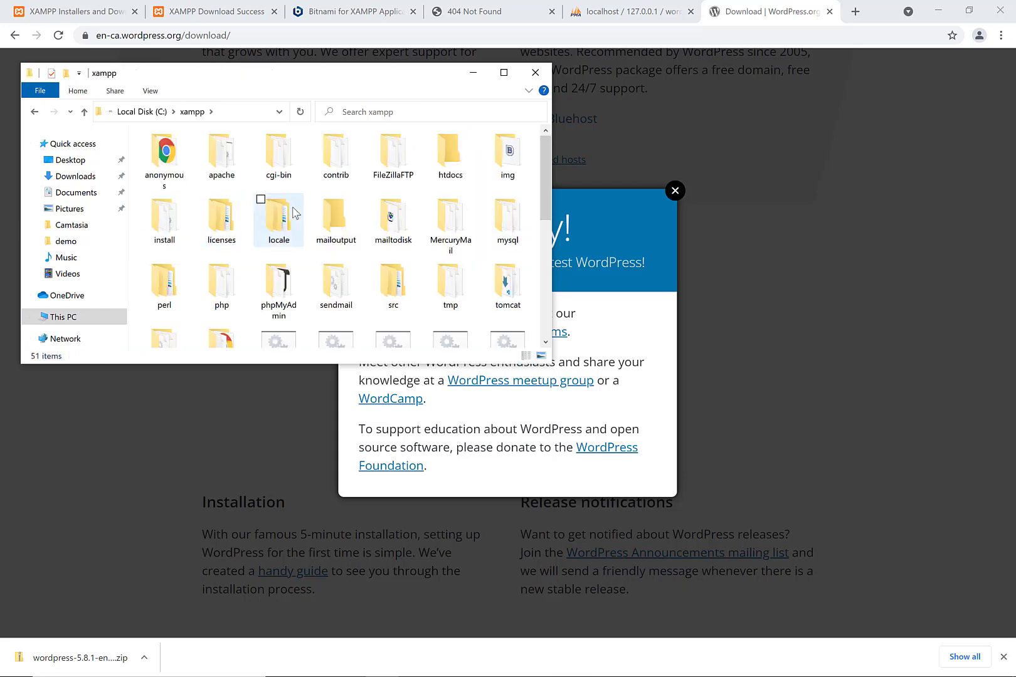
{"action": "double_click", "coordinate": [449, 153]}
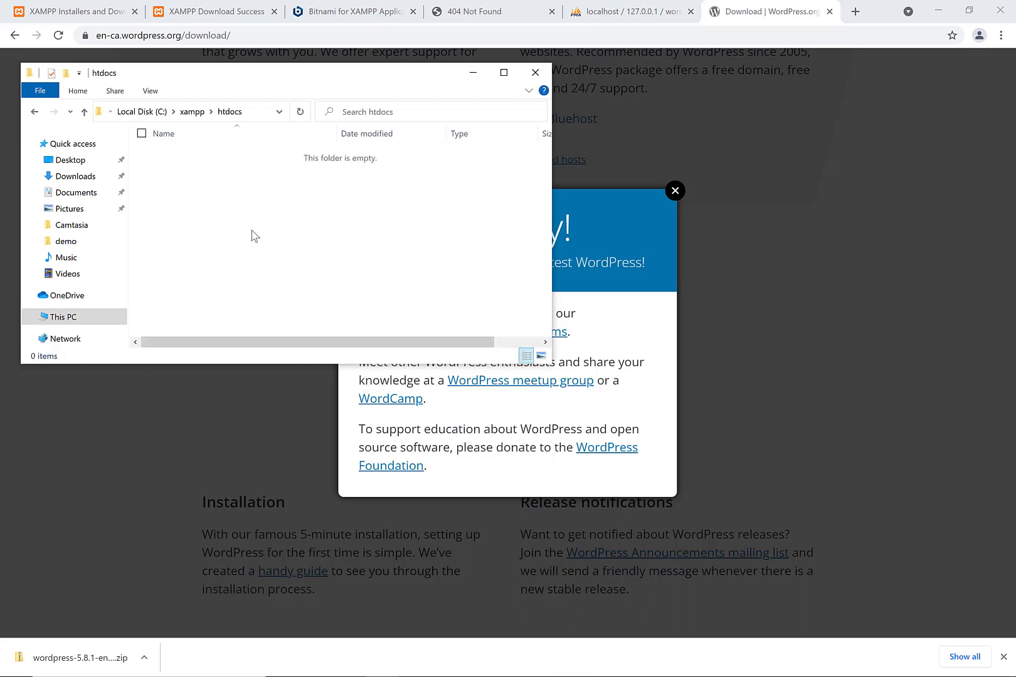
- Paste the wordpress folder into htdocs and open it once copying completes
{"action": "key", "text": "ctrl+v"}
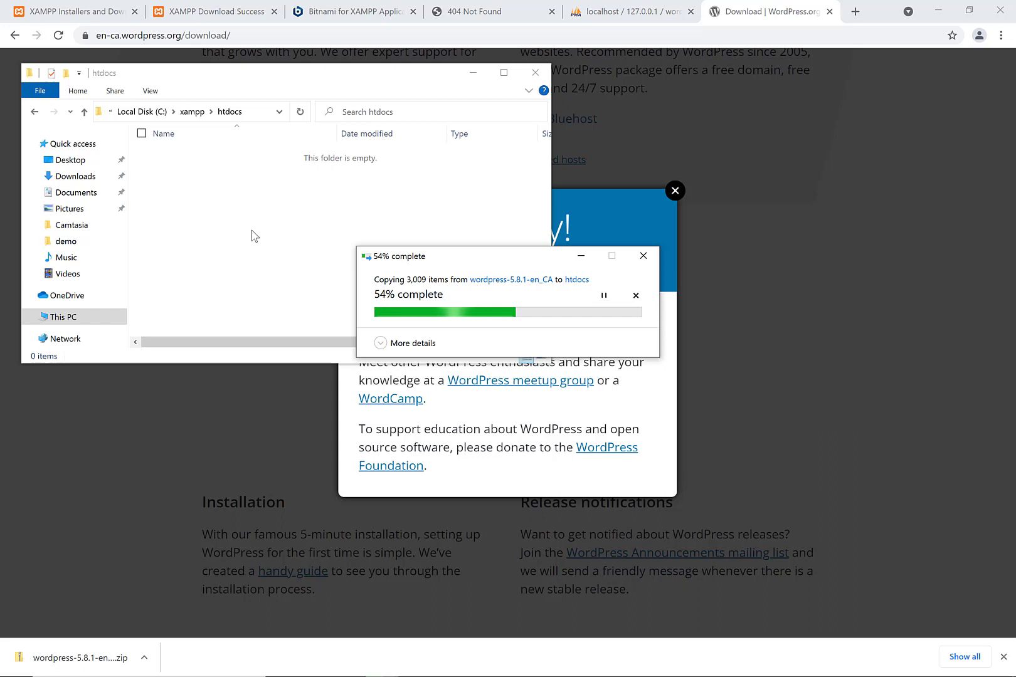
{"action": "left_click", "coordinate": [254, 236]}
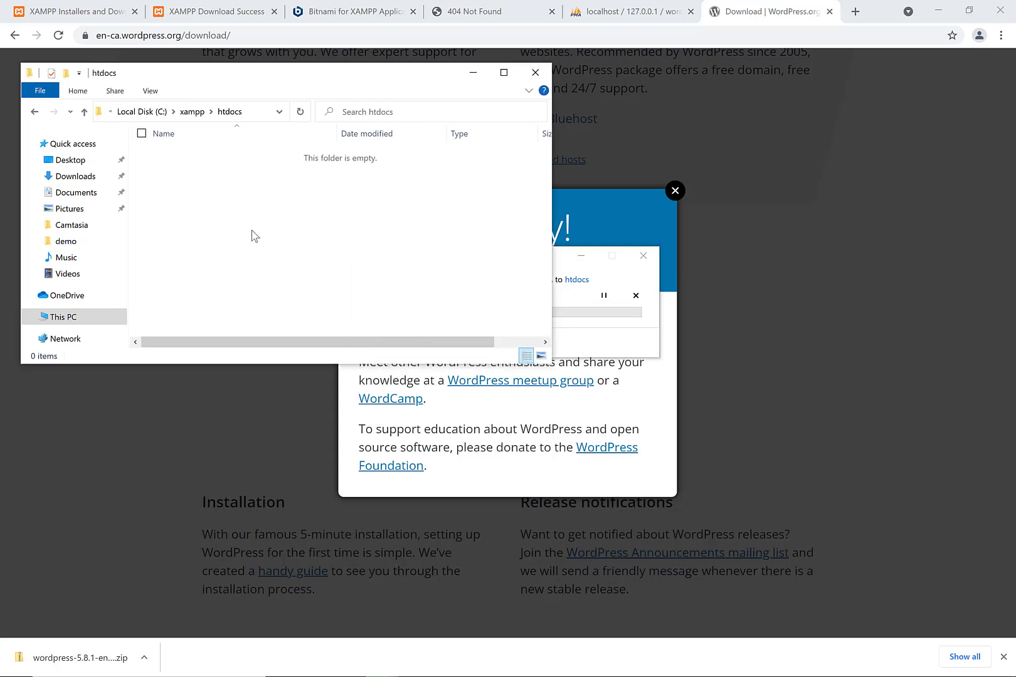
{"action": "left_click", "coordinate": [595, 348]}
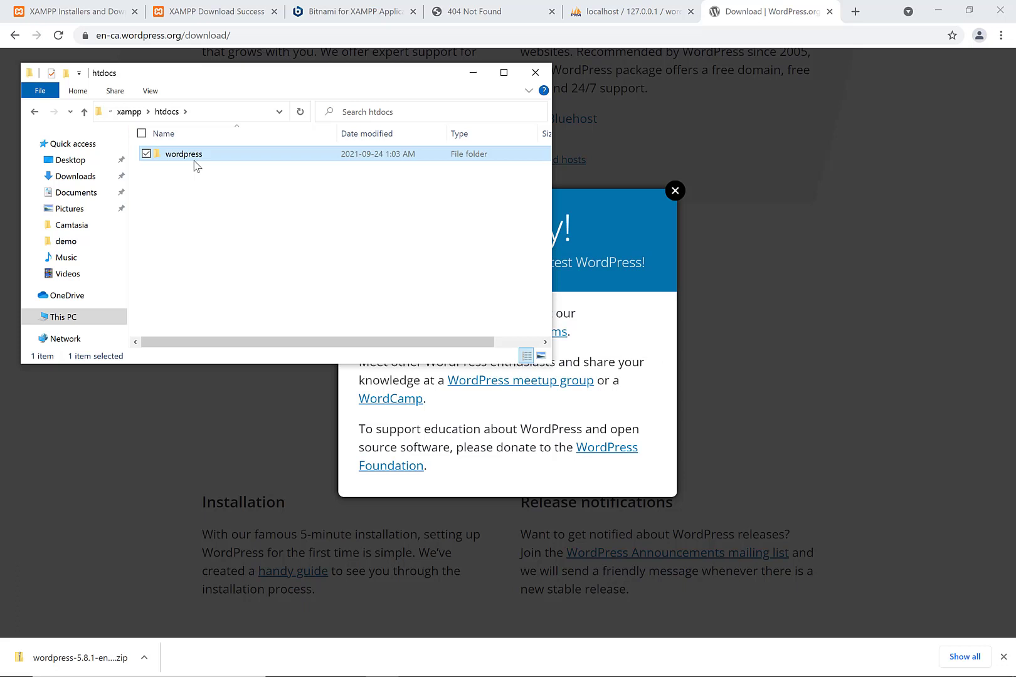
{"action": "double_click", "coordinate": [194, 160]}
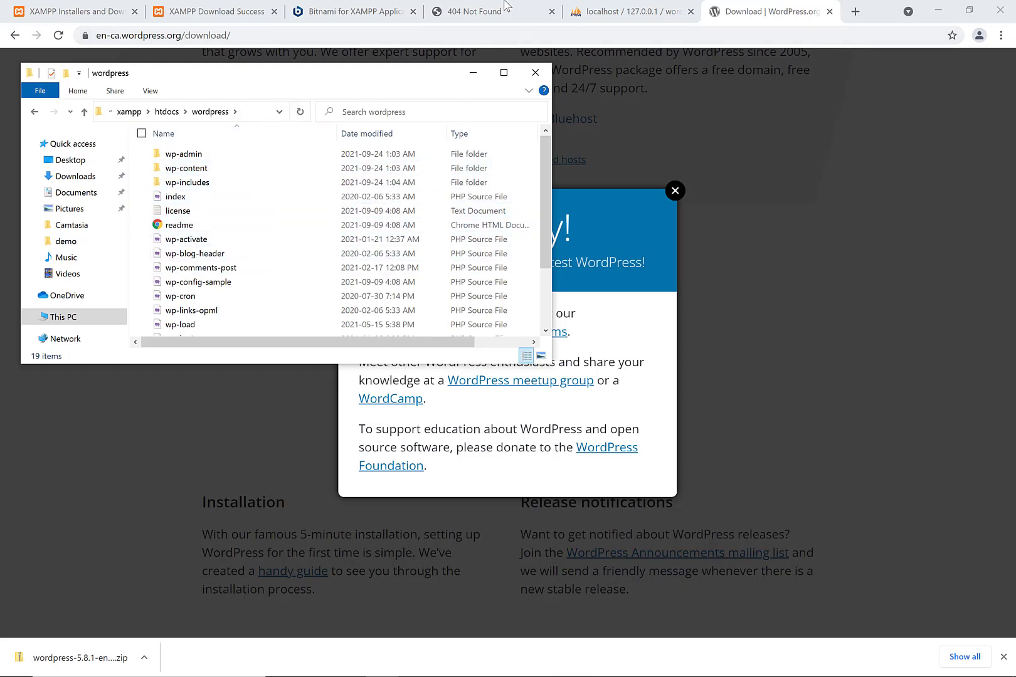
- Change the localhost dashboard address to localhost/wordpress and load it
{"action": "left_click", "coordinate": [505, 5]}
{"action": "left_click", "coordinate": [498, 5]}
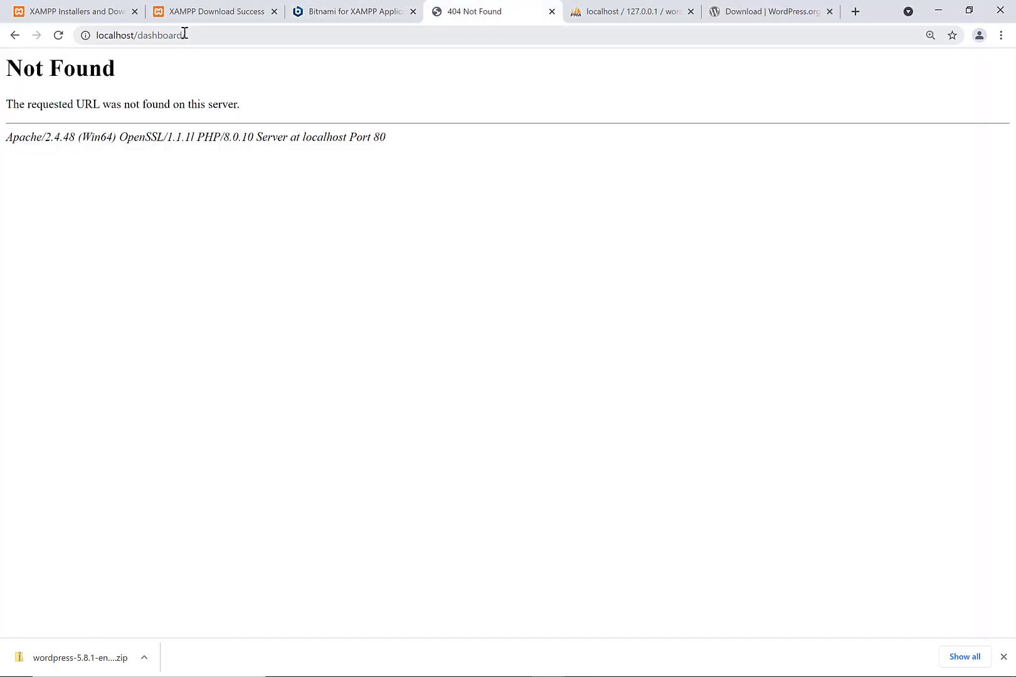
{"action": "left_click_drag", "start_coordinate": [181, 35], "coordinate": [185, 37]}
{"action": "key", "text": "BackSpace"}
{"action": "key", "text": "BackSpace"}
{"action": "key", "text": "BackSpace"}
{"action": "key", "text": "BackSpace"}
{"action": "key", "text": "BackSpace"}
{"action": "key", "text": "BackSpace"}
{"action": "key", "text": "BackSpace"}
{"action": "key", "text": "BackSpace"}
{"action": "key", "text": "BackSpace"}
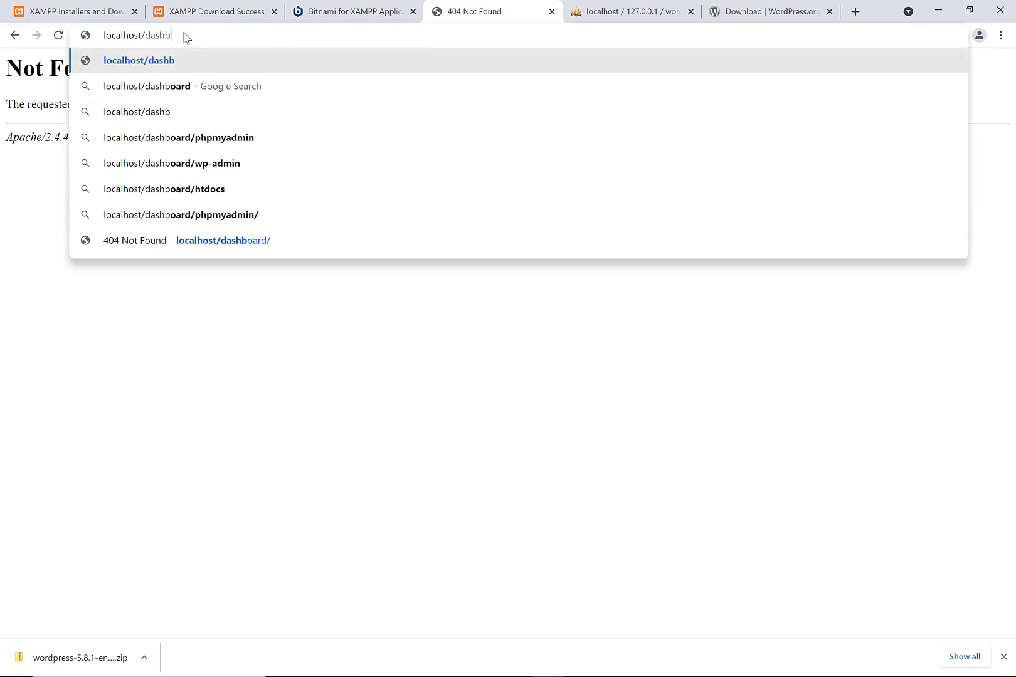
{"action": "key", "text": "BackSpace"}
{"action": "type", "text": "wordpress"}
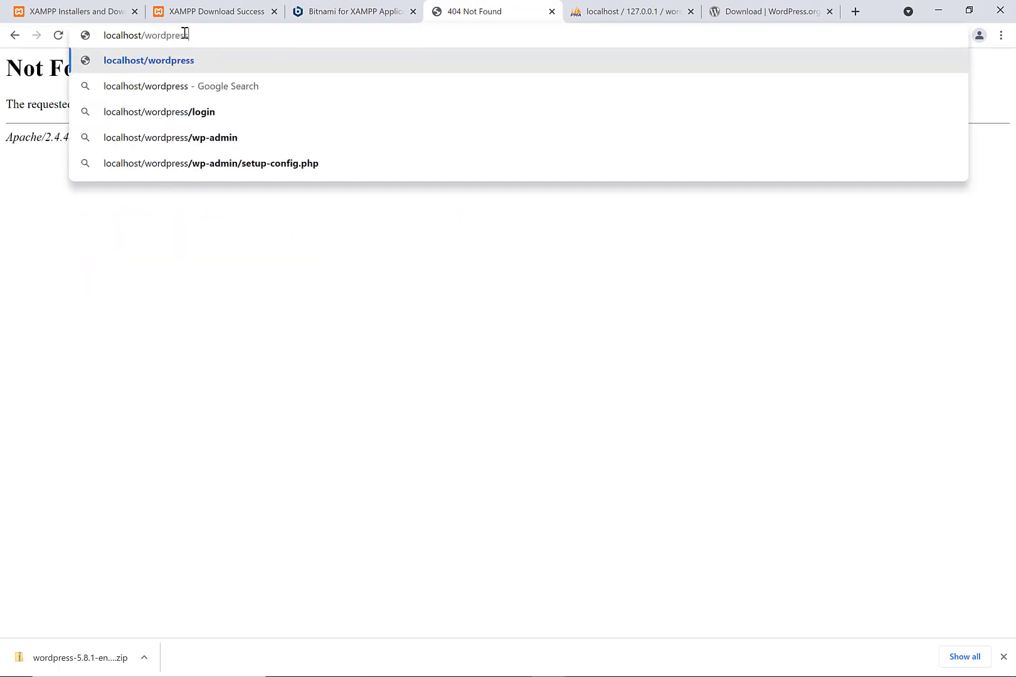
{"action": "key", "text": "Return"}
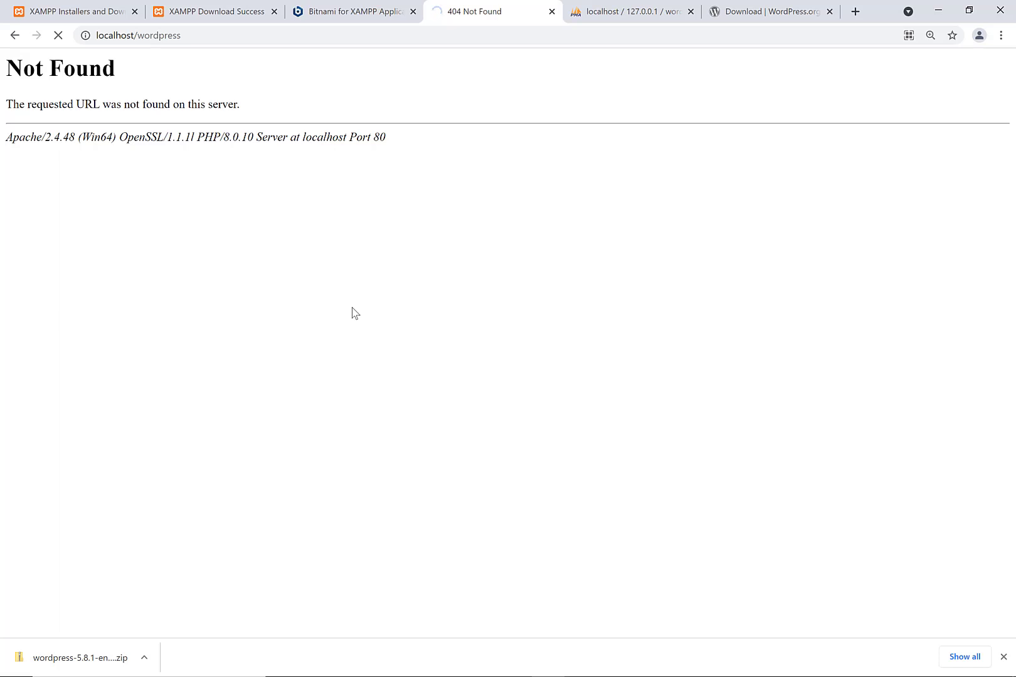
- Briefly check the XAMPP Control Panel, then return to the WordPress setup page
{"action": "mouse_move", "coordinate": [357, 675]}
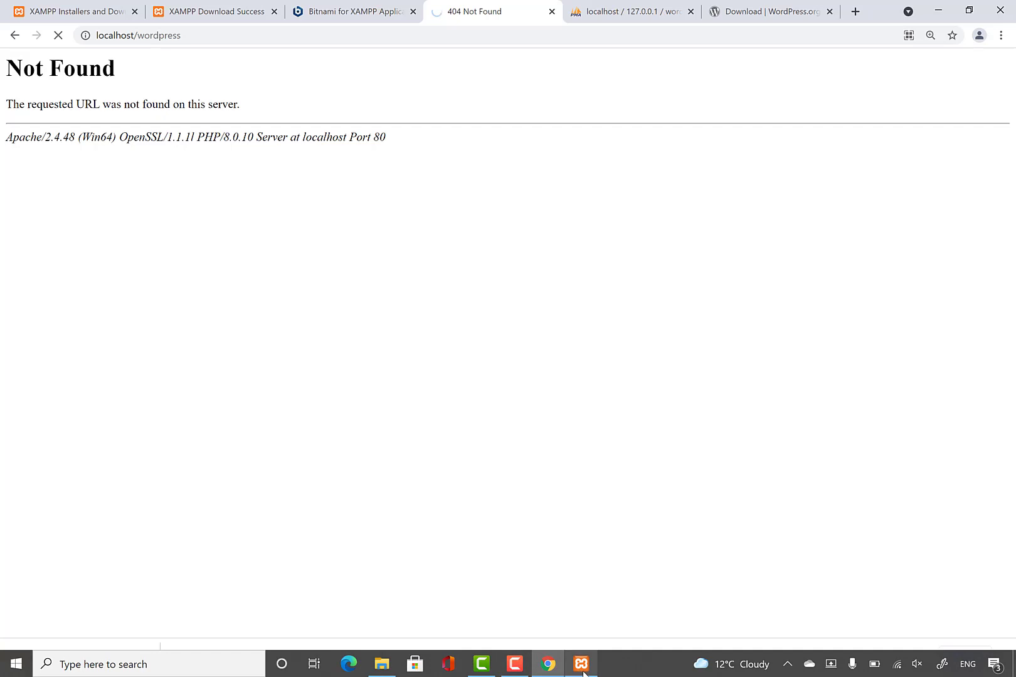
{"action": "left_click", "coordinate": [581, 664]}
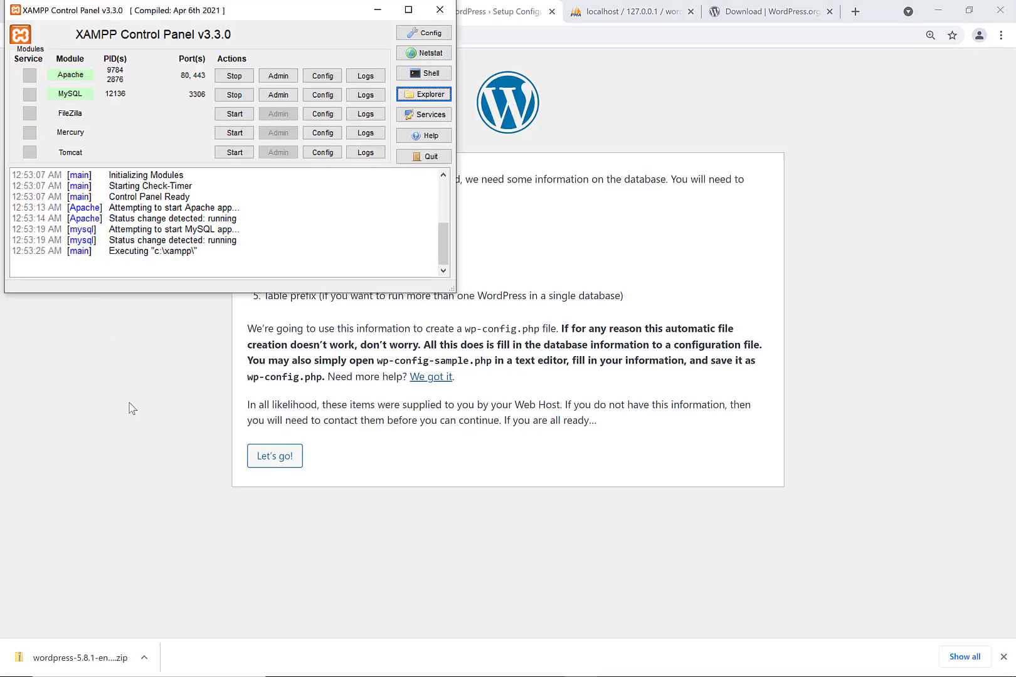
{"action": "left_click", "coordinate": [131, 408]}
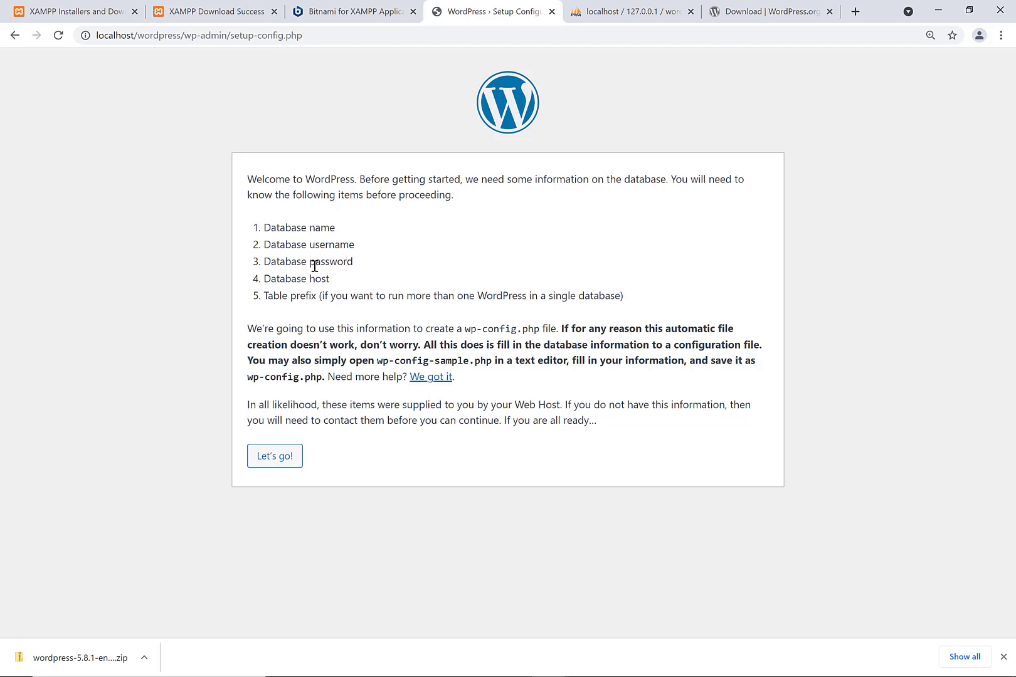
- Start the database setup with database name wordpress, username root and an empty password
{"action": "left_click", "coordinate": [263, 457]}
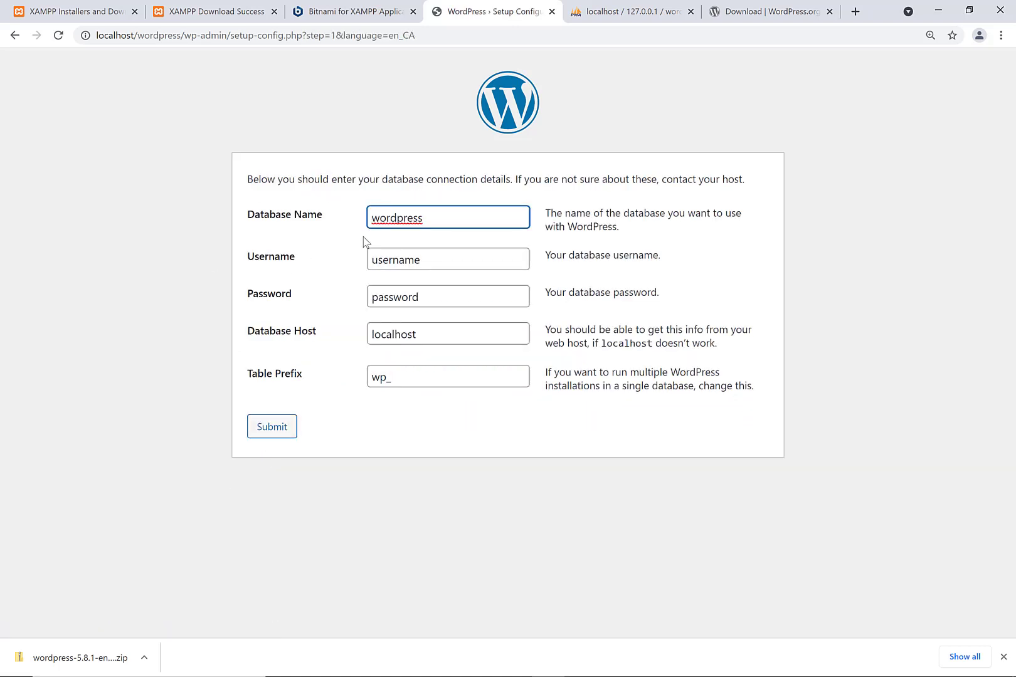
{"action": "double_click", "coordinate": [402, 218]}
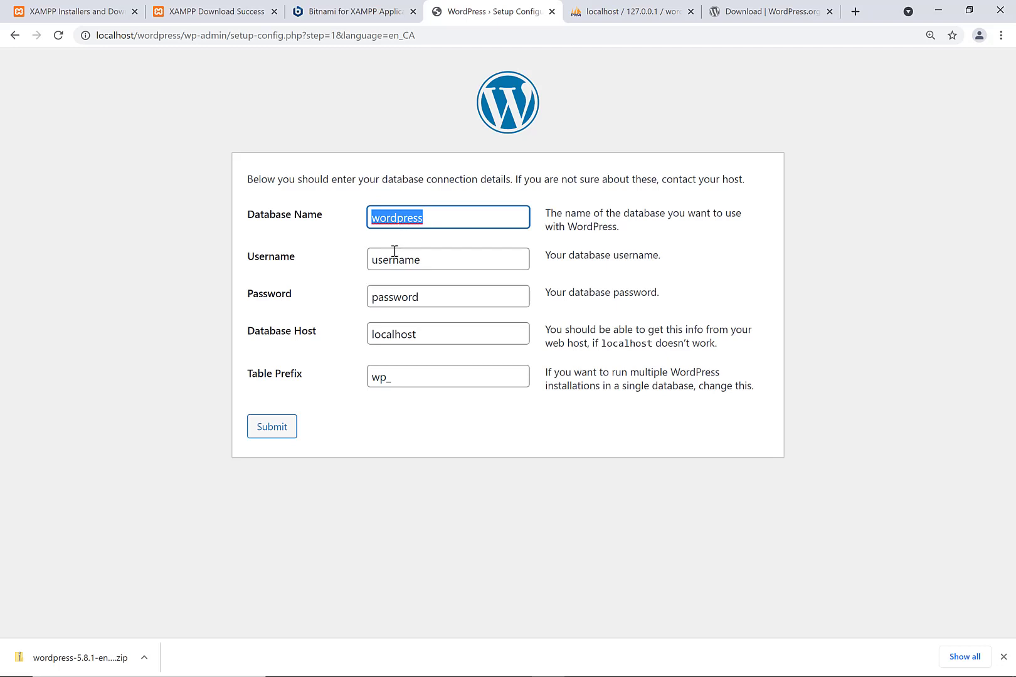
{"action": "double_click", "coordinate": [394, 251]}
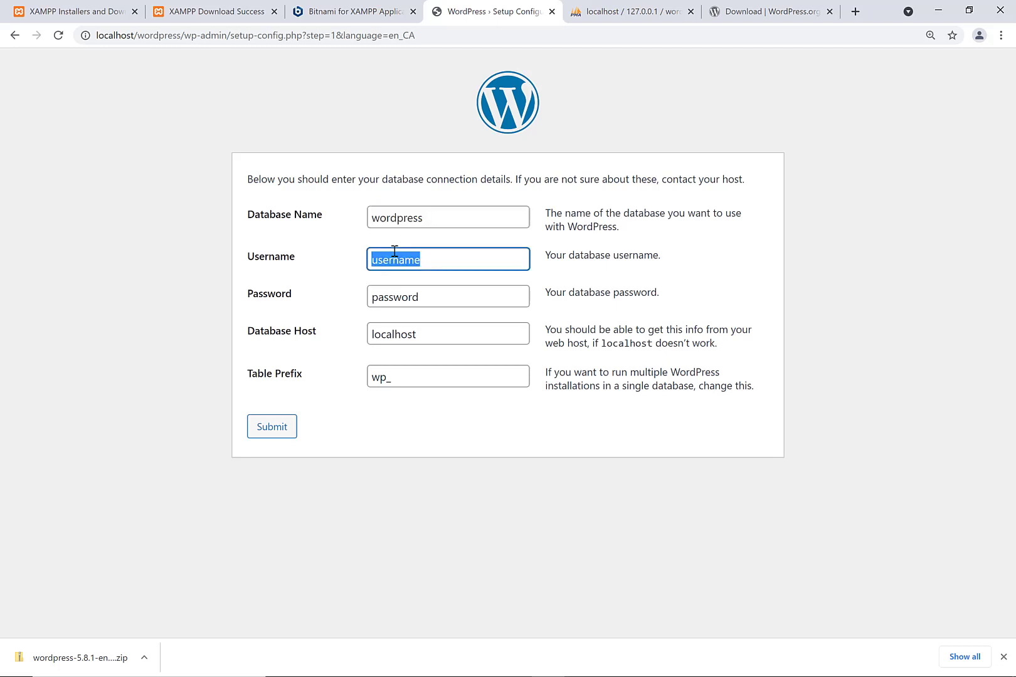
{"action": "type", "text": "rl"}
{"action": "key", "text": "BackSpace"}
{"action": "key", "text": "BackSpace"}
{"action": "type", "text": "oot"}
{"action": "key", "text": "Tab"}
{"action": "key", "text": "BackSpace"}
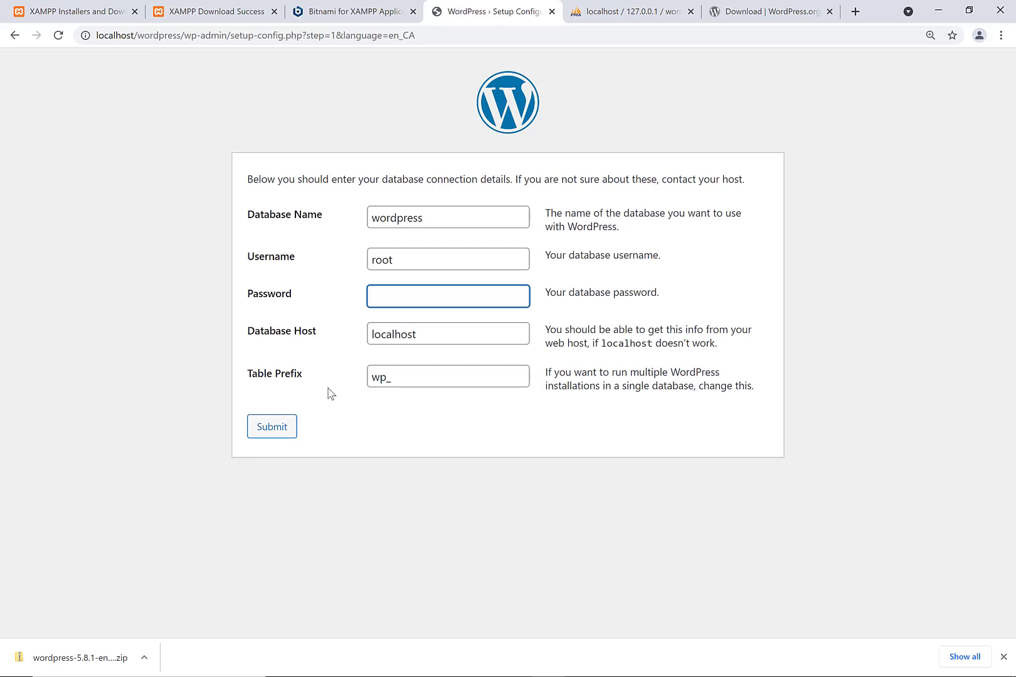
- Leave the table prefix as wp_ and submit the connection details
{"action": "double_click", "coordinate": [384, 381]}
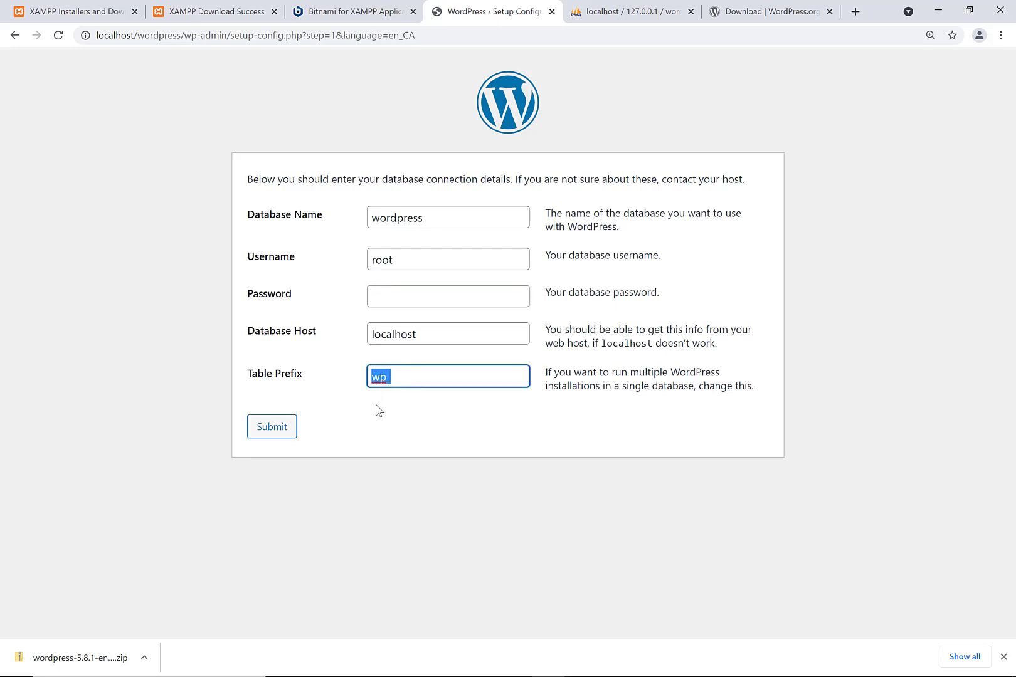
{"action": "left_click", "coordinate": [379, 411]}
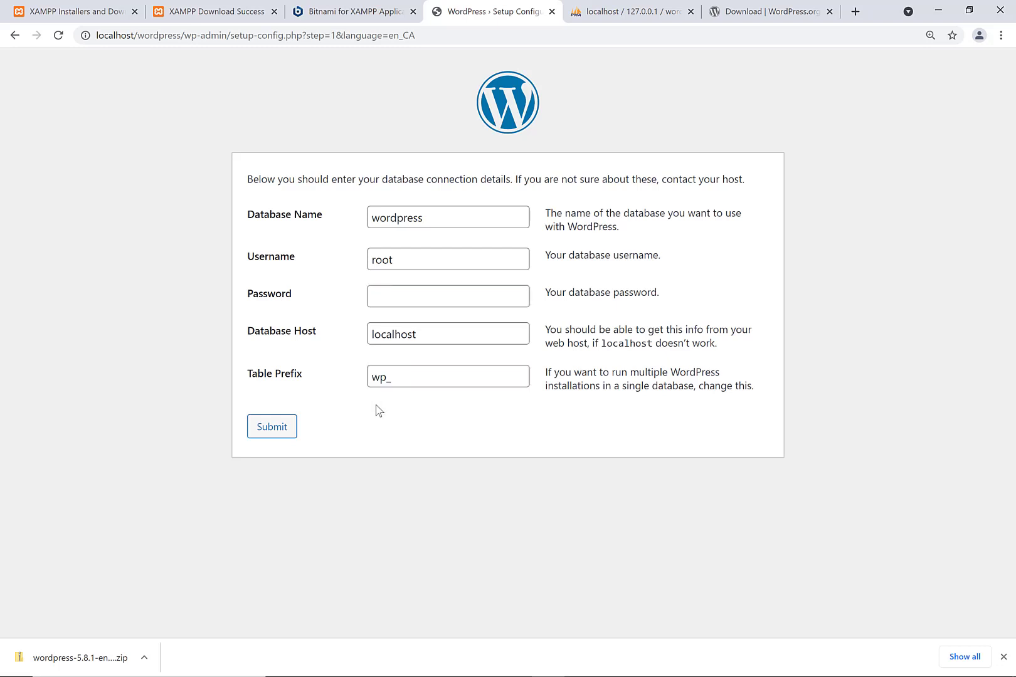
{"action": "double_click", "coordinate": [380, 378]}
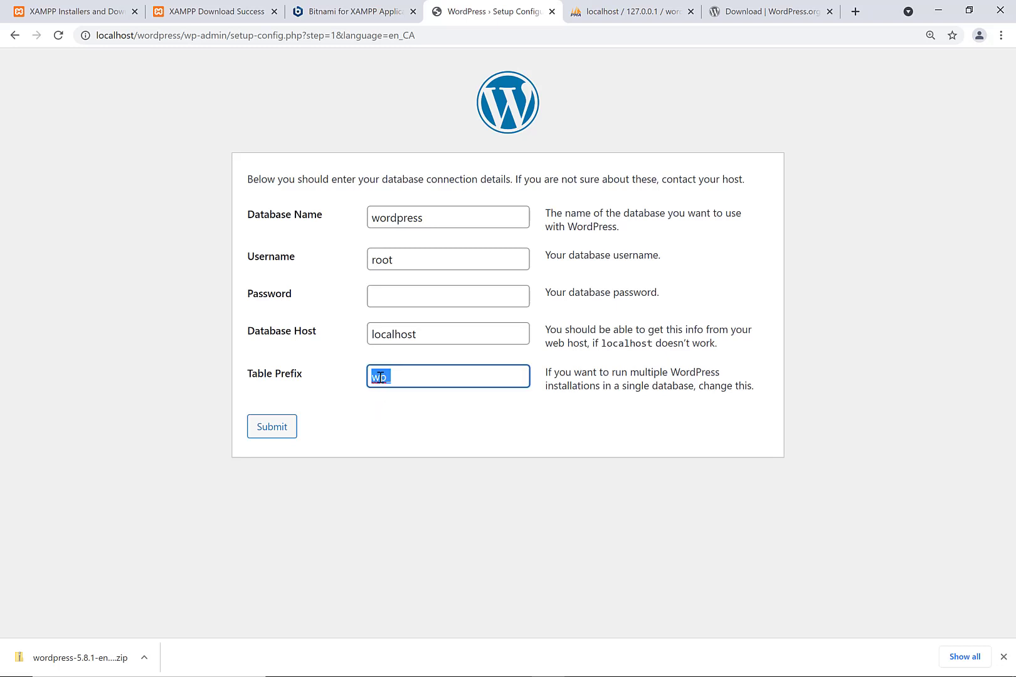
{"action": "left_click", "coordinate": [366, 428]}
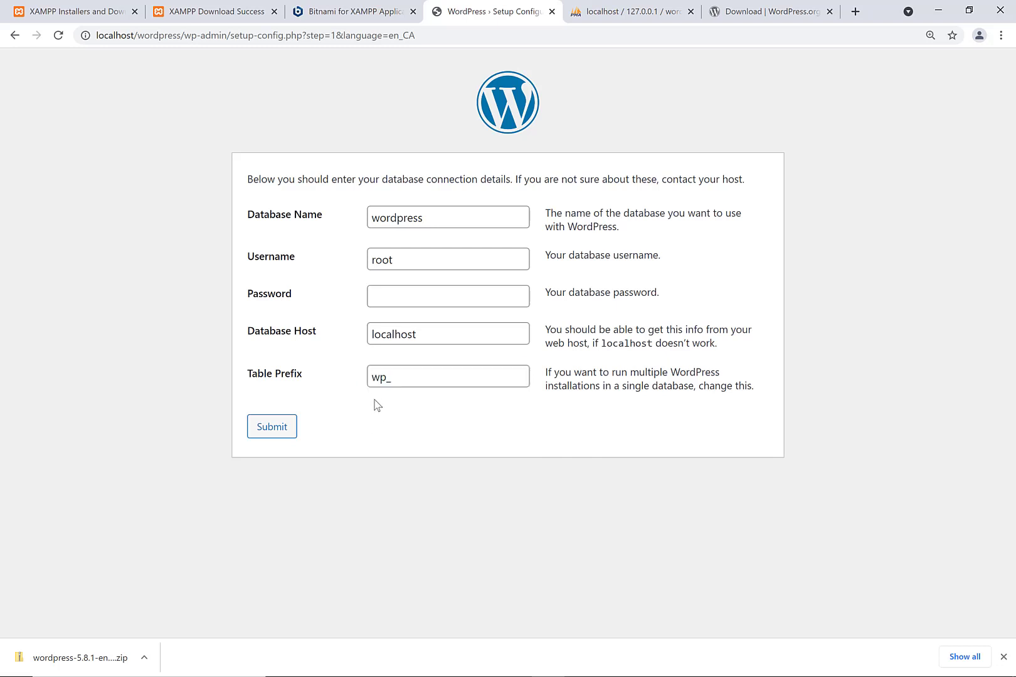
{"action": "left_click", "coordinate": [264, 434]}
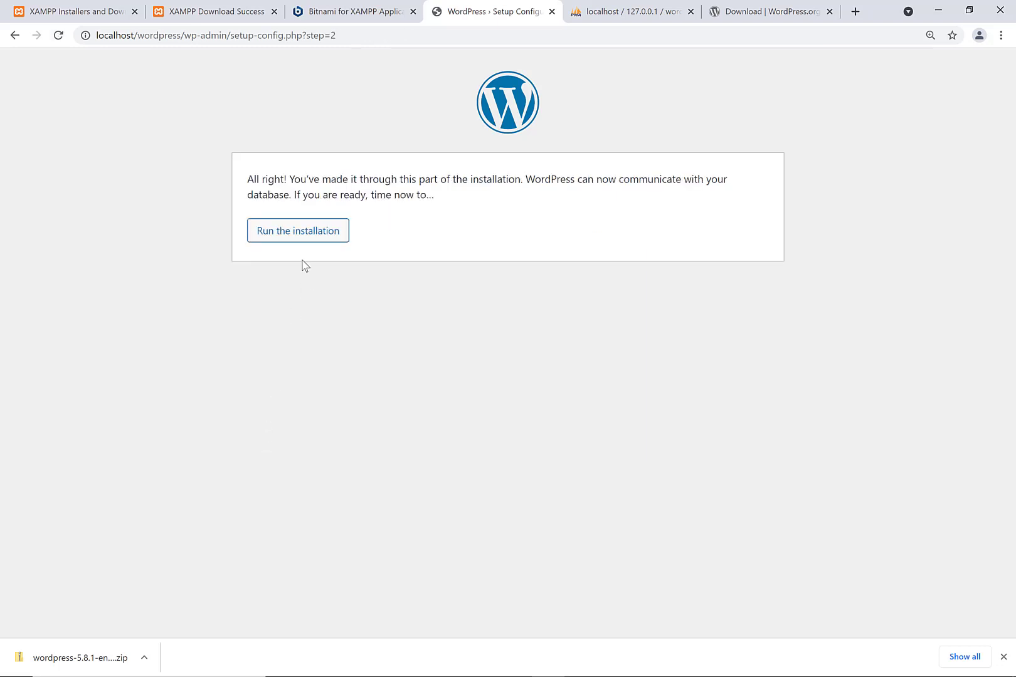
- Start the installation, entering the blog's site title and username admin
{"action": "left_click", "coordinate": [301, 233]}
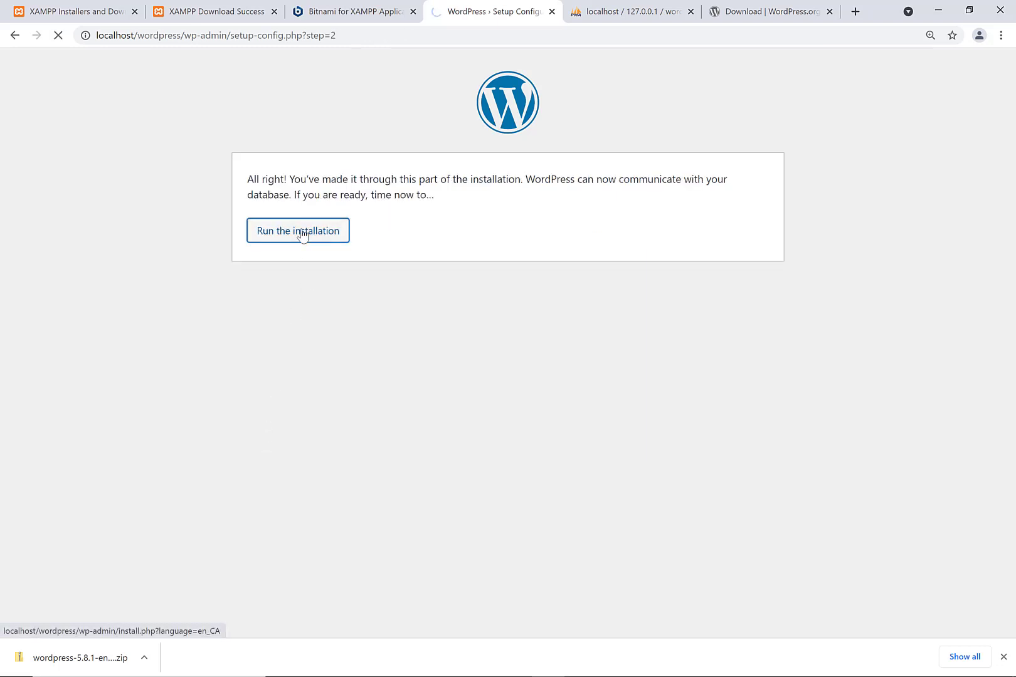
{"action": "scroll", "coordinate": [337, 282], "scroll_direction": "down", "scroll_amount": 2}
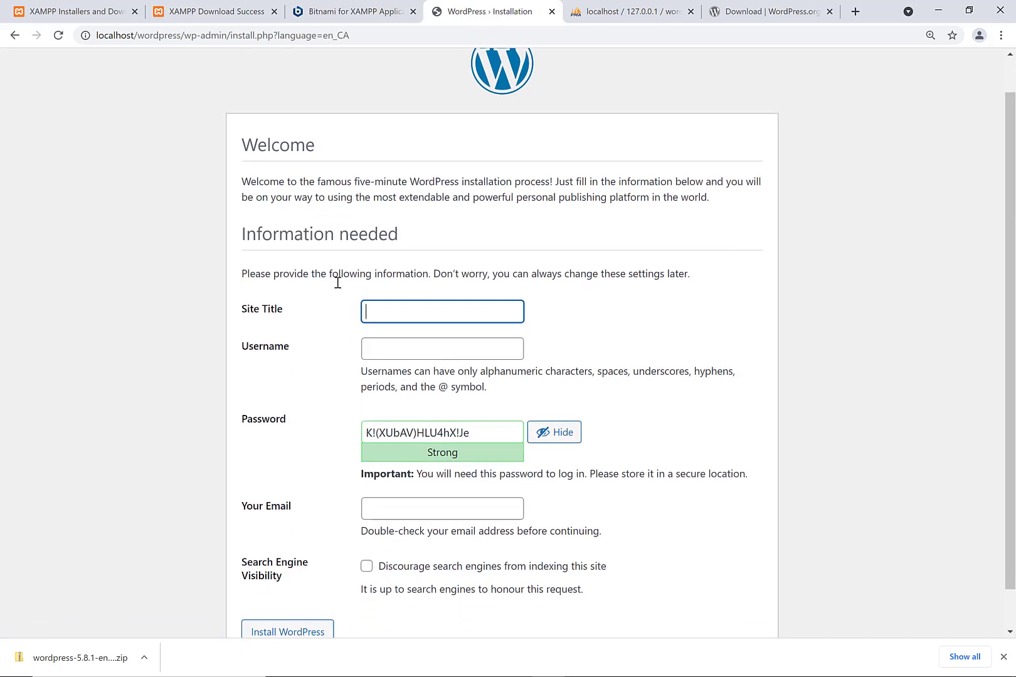
{"action": "scroll", "coordinate": [338, 282], "scroll_direction": "down", "scroll_amount": 1}
{"action": "type", "text": "Ke"}
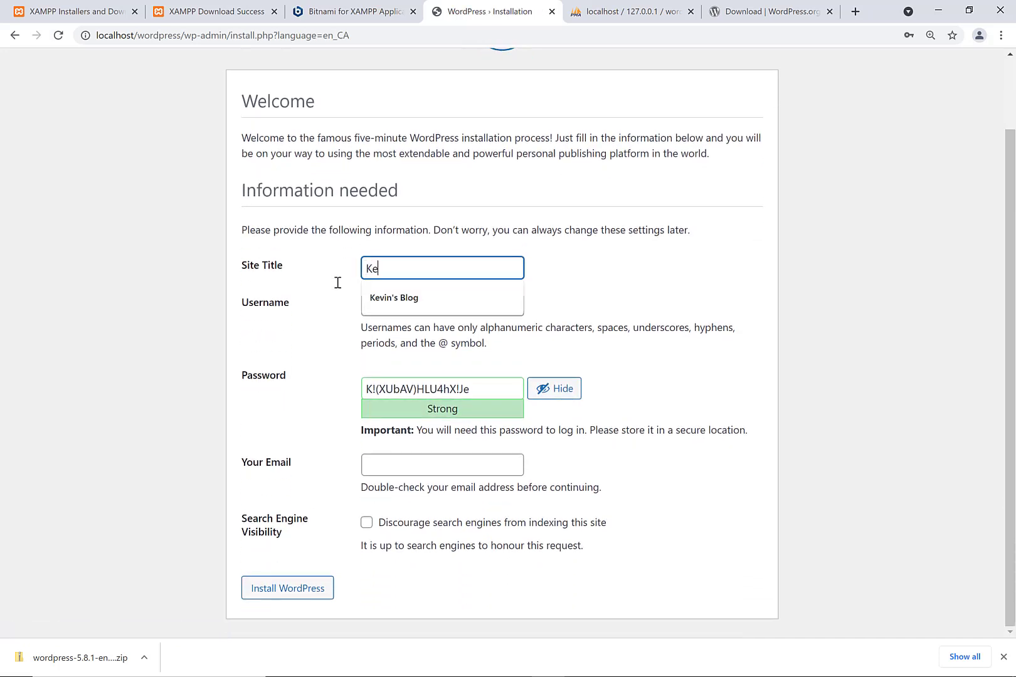
{"action": "type", "text": "vin's Web Blog"}
{"action": "key", "text": "Tab"}
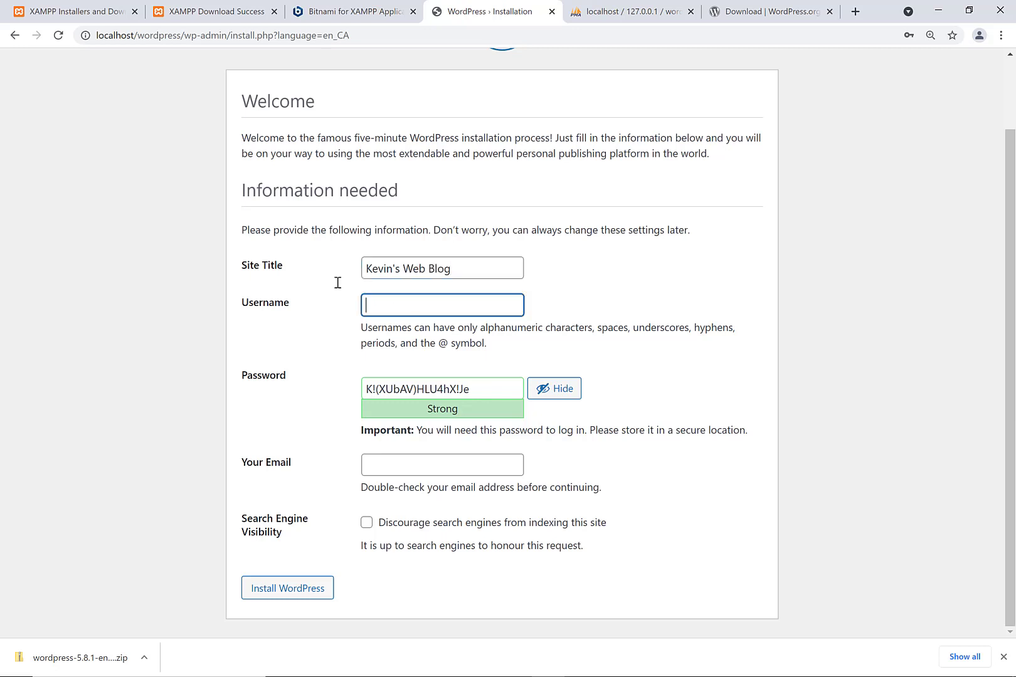
{"action": "type", "text": "admin"}
- Set a short admin password, confirm the weak password, enter the admin e-mail, and install
{"action": "double_click", "coordinate": [425, 387]}
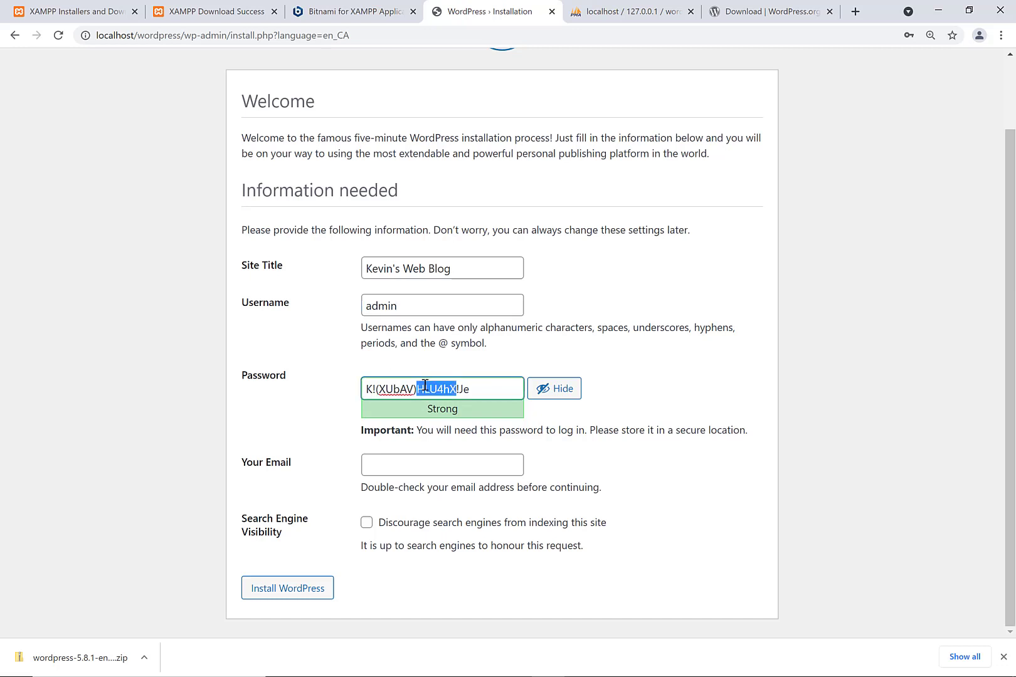
{"action": "key", "text": "ctrl+a"}
{"action": "type", "text": "test123"}
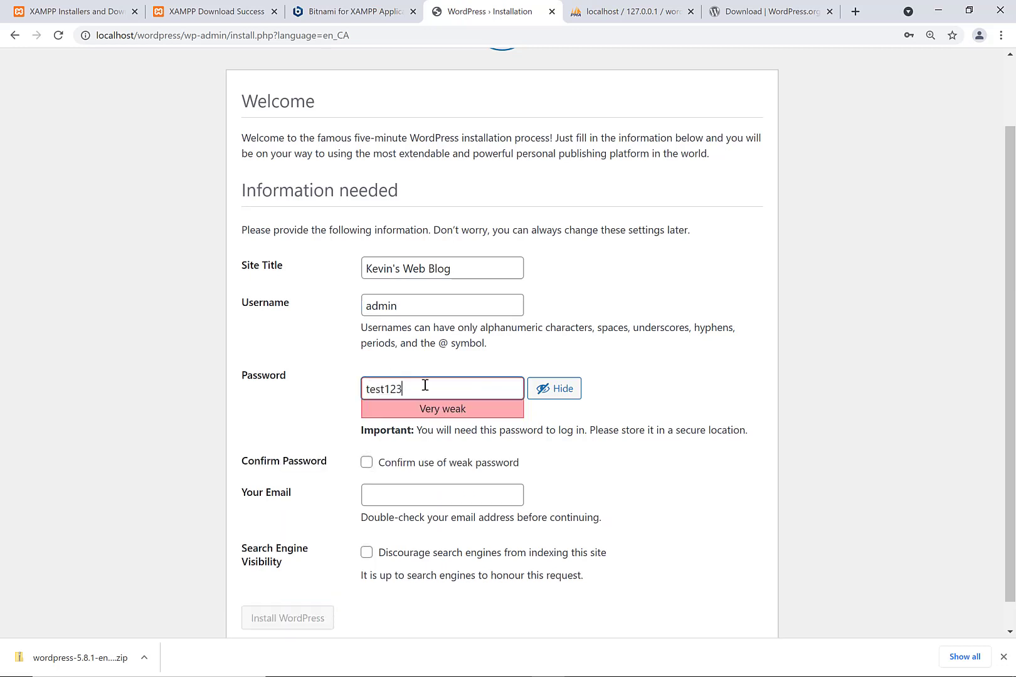
{"action": "left_click", "coordinate": [367, 464]}
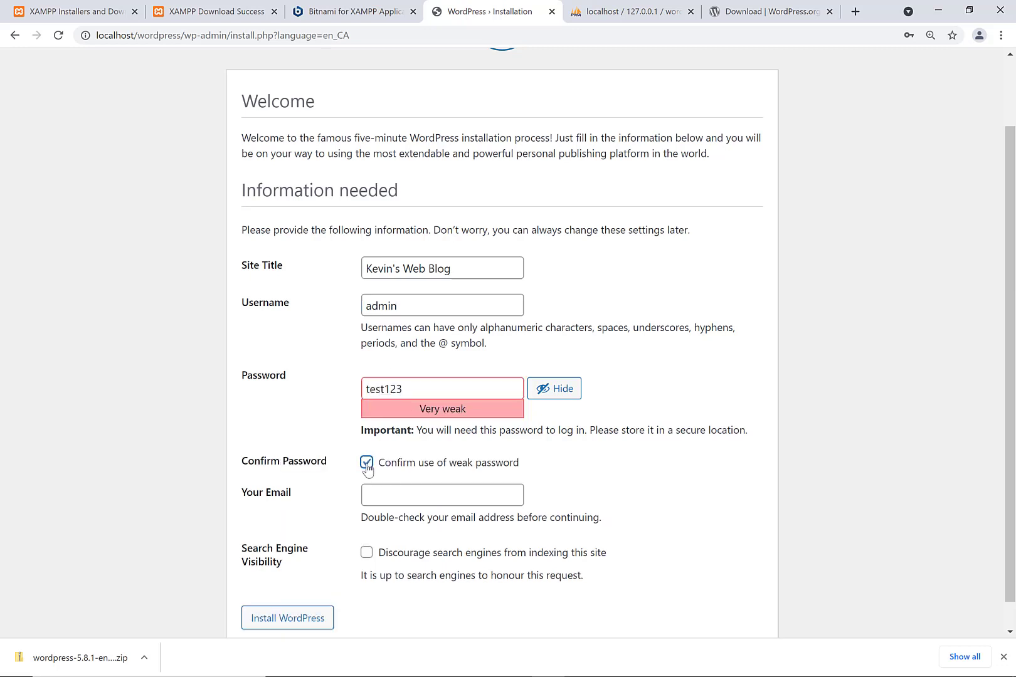
{"action": "left_click", "coordinate": [385, 501]}
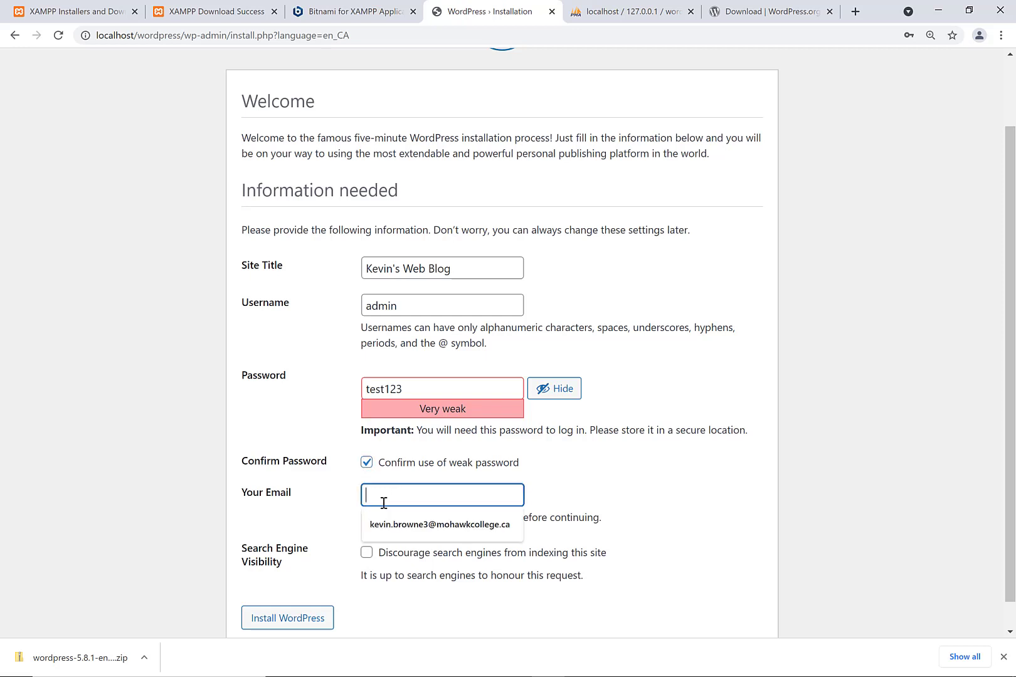
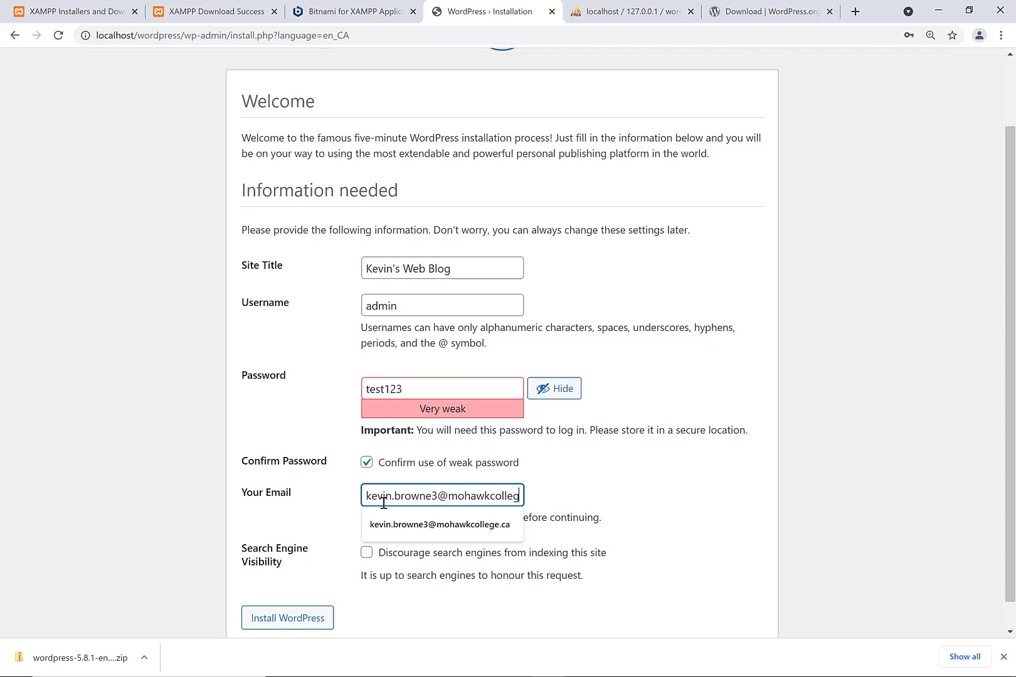
{"action": "left_click", "coordinate": [256, 456]}
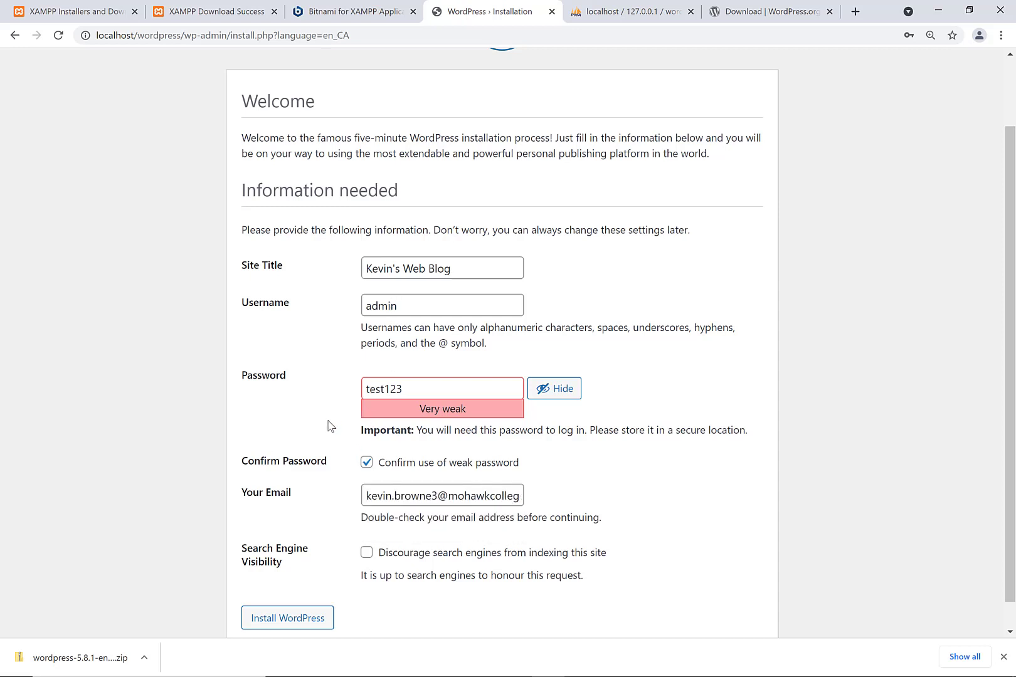
{"action": "scroll", "coordinate": [329, 426], "scroll_direction": "down", "scroll_amount": 1}
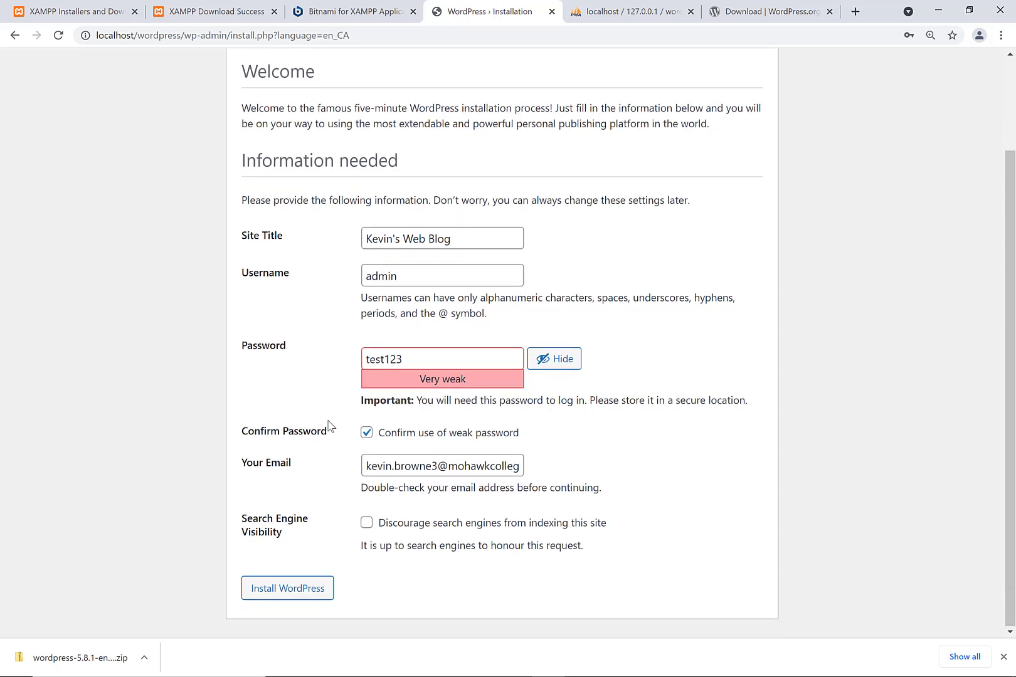
{"action": "left_click", "coordinate": [281, 587]}
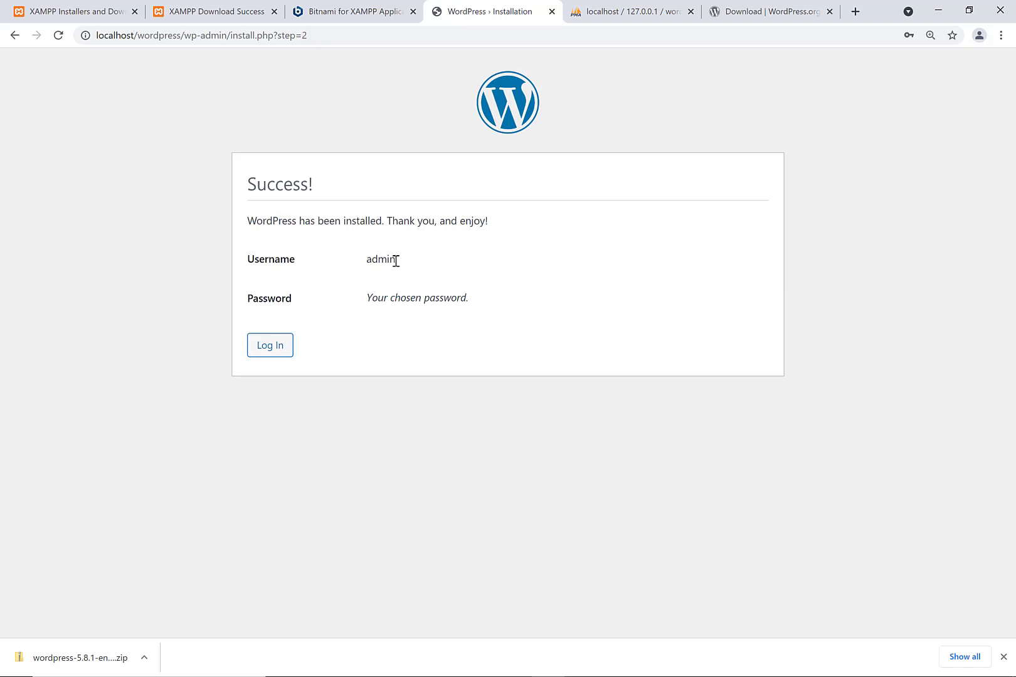
- Log in to WordPress as admin with the account password
{"action": "left_click", "coordinate": [270, 354]}
{"action": "type", "text": "admin"}
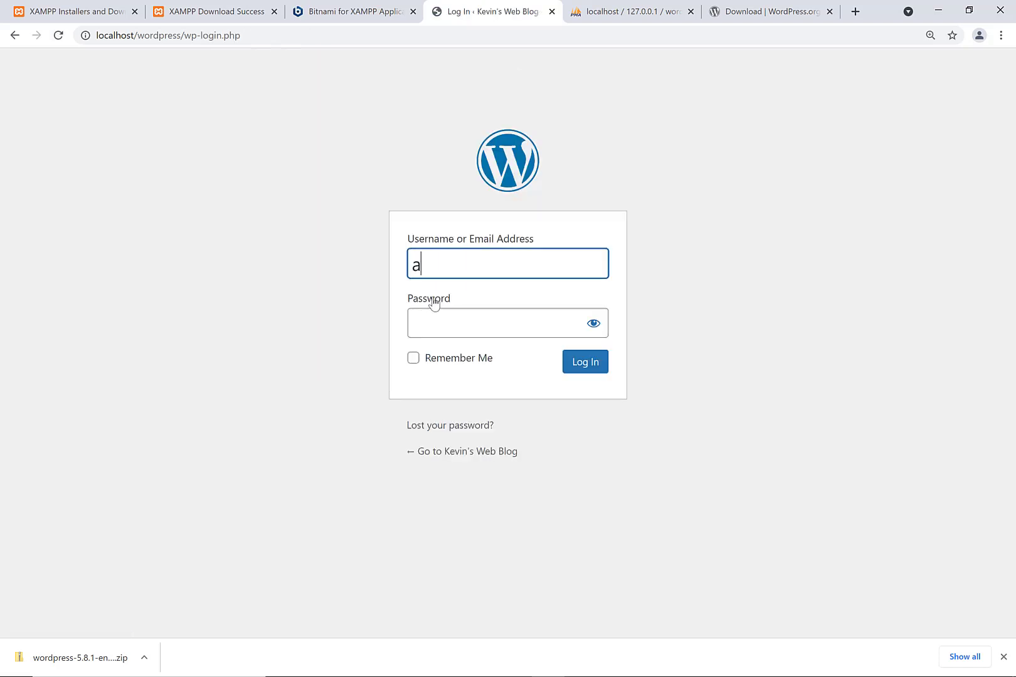
{"action": "key", "text": "Tab"}
{"action": "type", "text": "*******"}
{"action": "key", "text": "Return"}
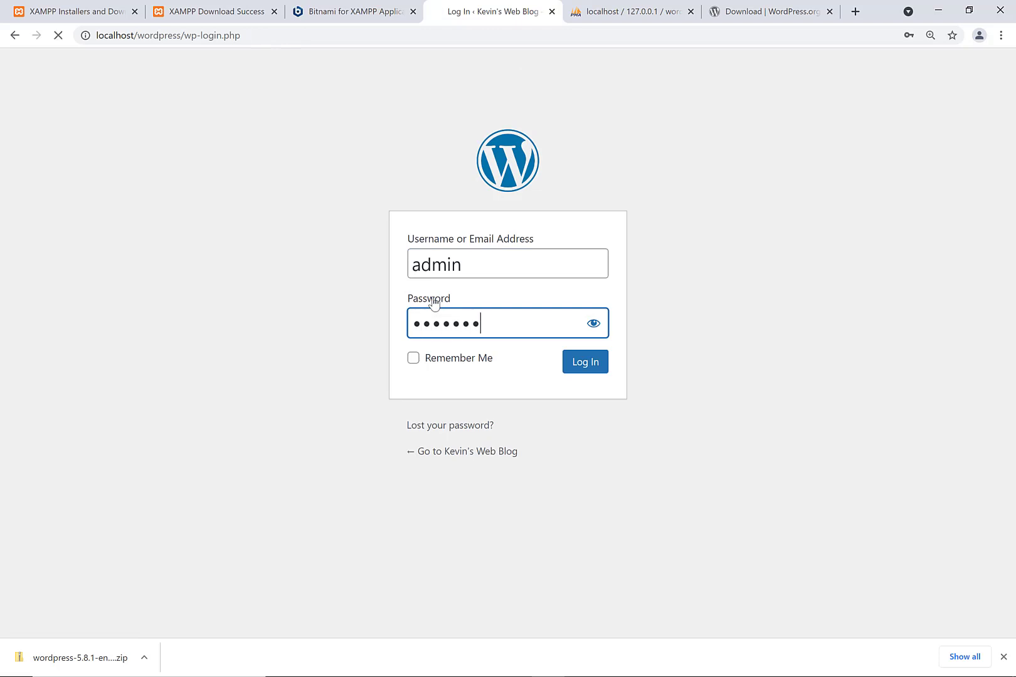
- Open localhost/wordpress in a new tab to view the blog's front page
{"action": "left_click_drag", "start_coordinate": [521, 3], "coordinate": [760, 3]}
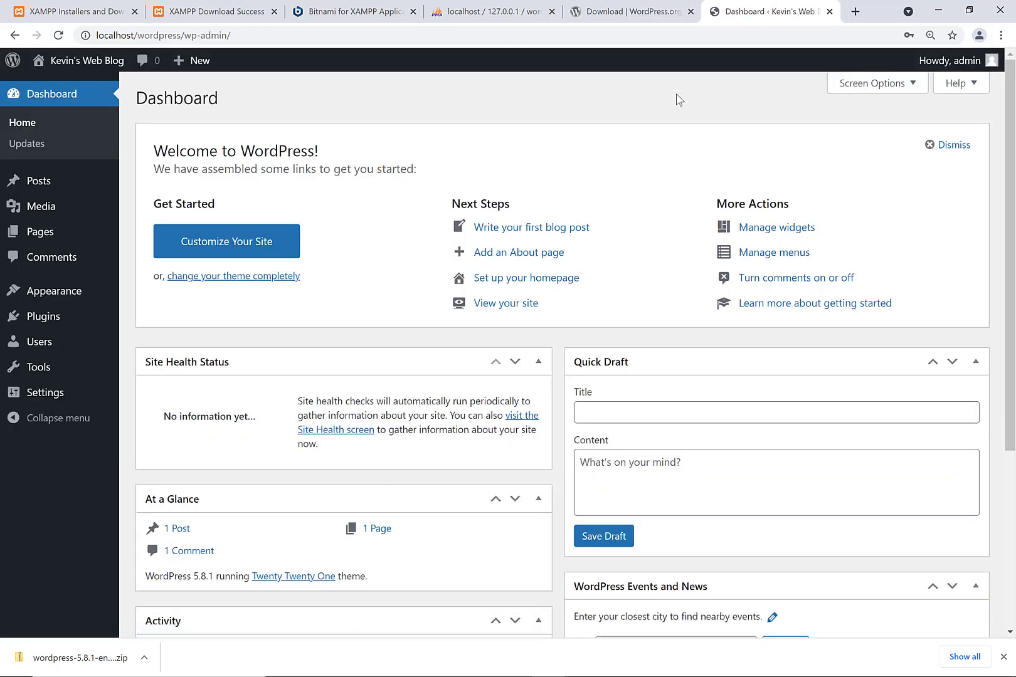
{"action": "key", "text": "ctrl+t"}
{"action": "type", "text": "localhost"}
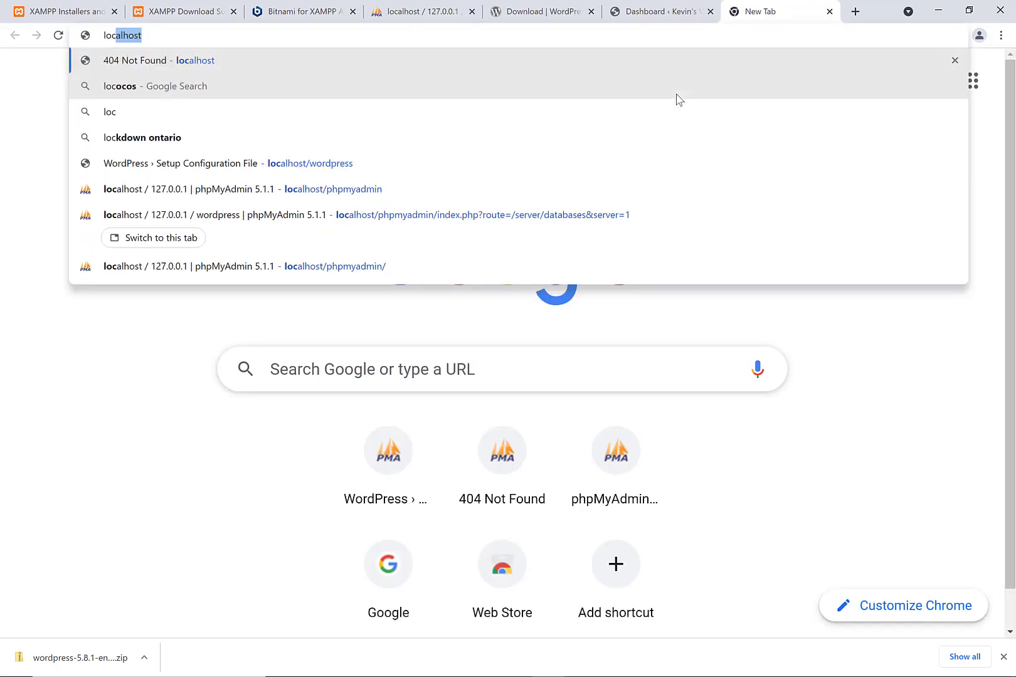
{"action": "type", "text": "/wordpress"}
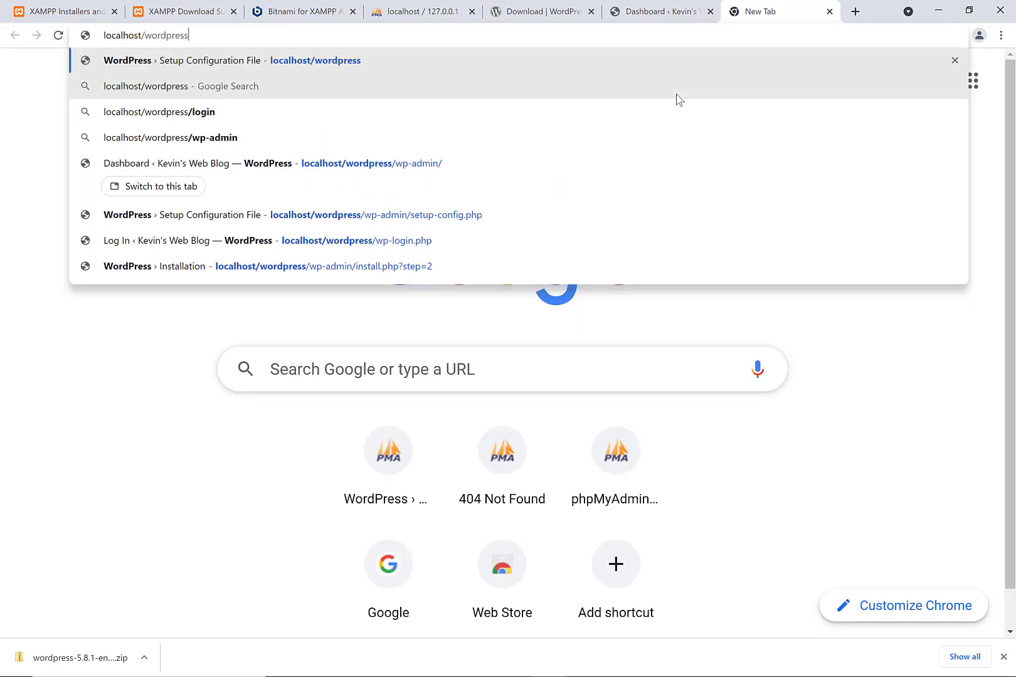
{"action": "key", "text": "Return"}
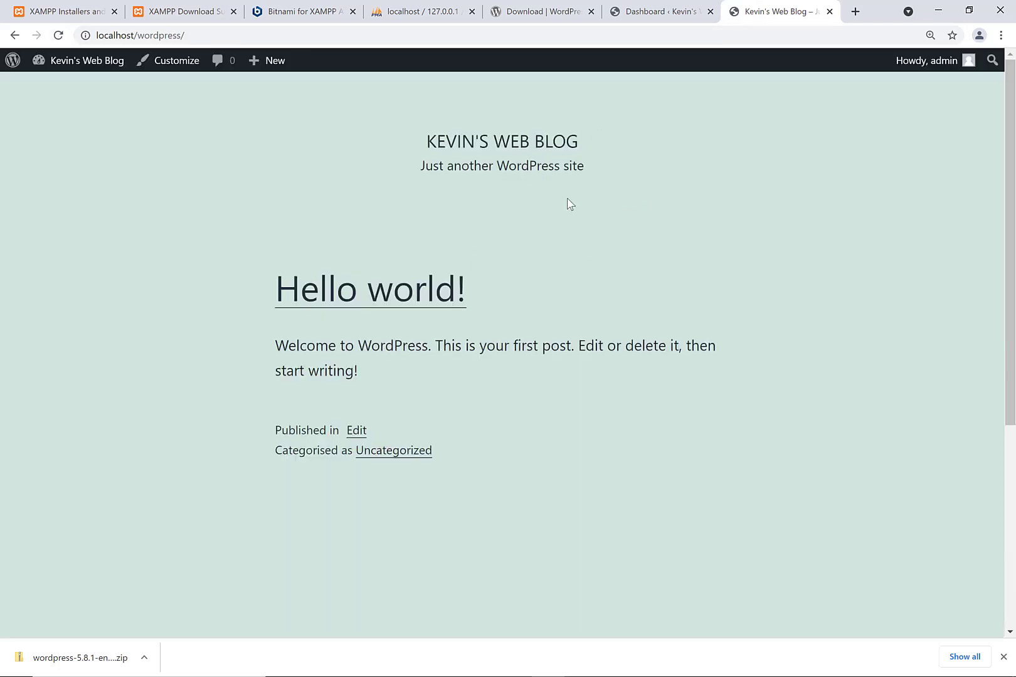
- Install and activate the Classic Editor plugin from Plugins > Add New
{"action": "left_click", "coordinate": [643, 5]}
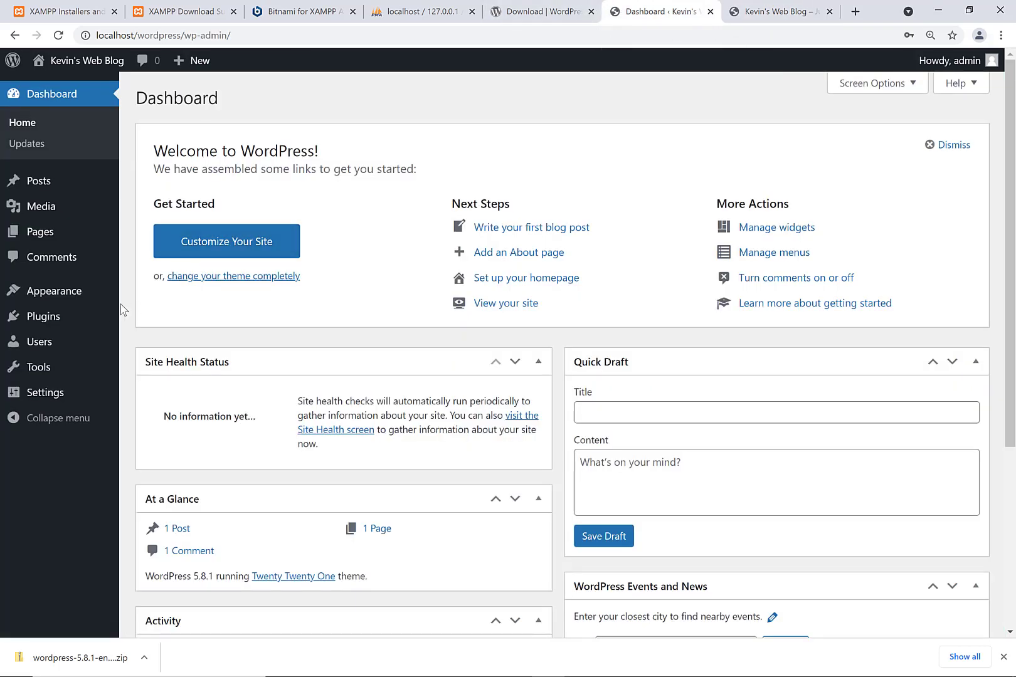
{"action": "mouse_move", "coordinate": [95, 315]}
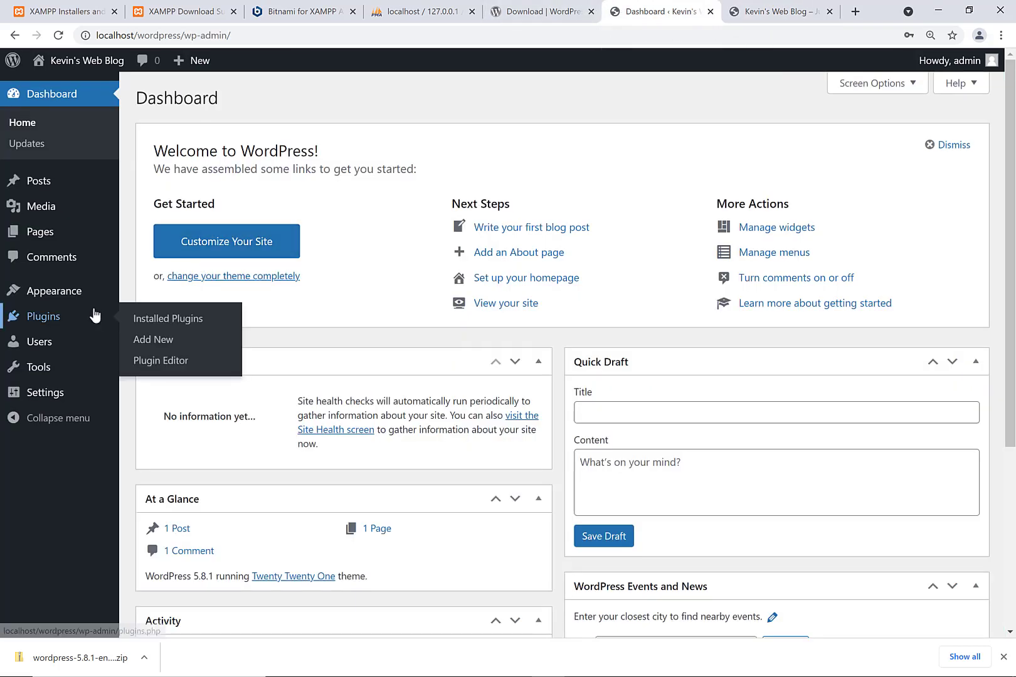
{"action": "left_click", "coordinate": [152, 341]}
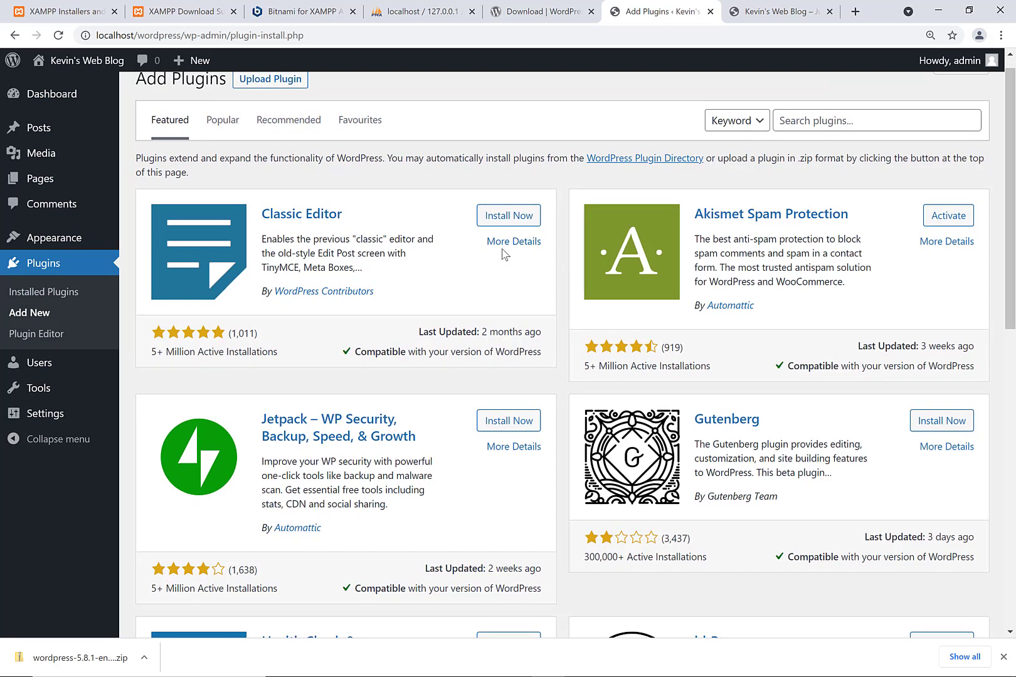
{"action": "left_click", "coordinate": [505, 219]}
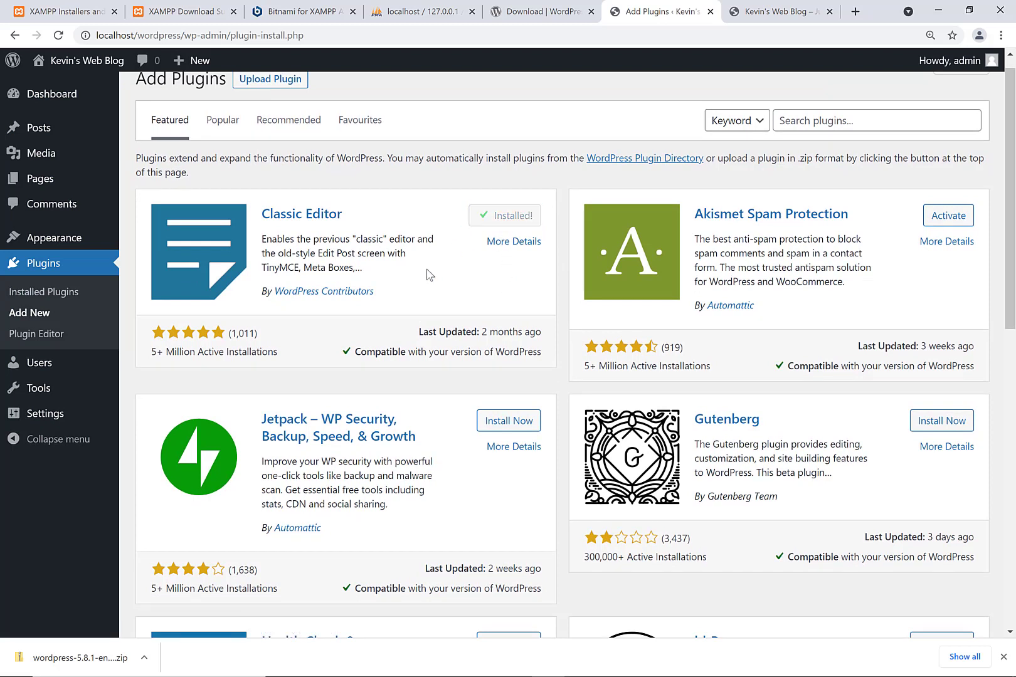
{"action": "left_click", "coordinate": [505, 218]}
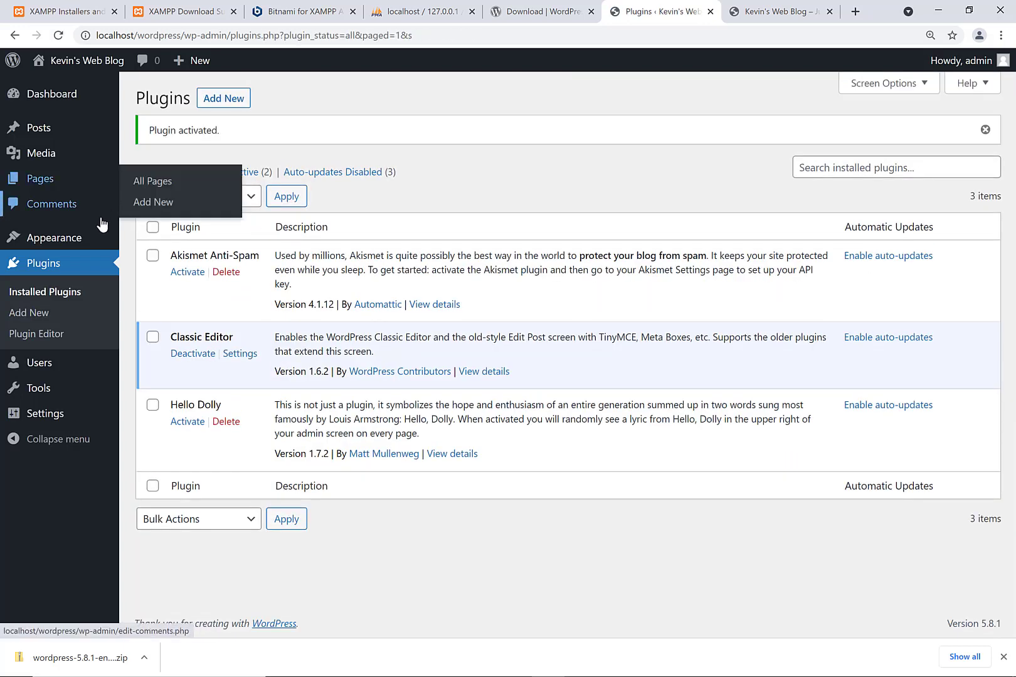
- Install and activate the Twenty Seventeen theme from Appearance > Themes > Add New
{"action": "mouse_move", "coordinate": [100, 236]}
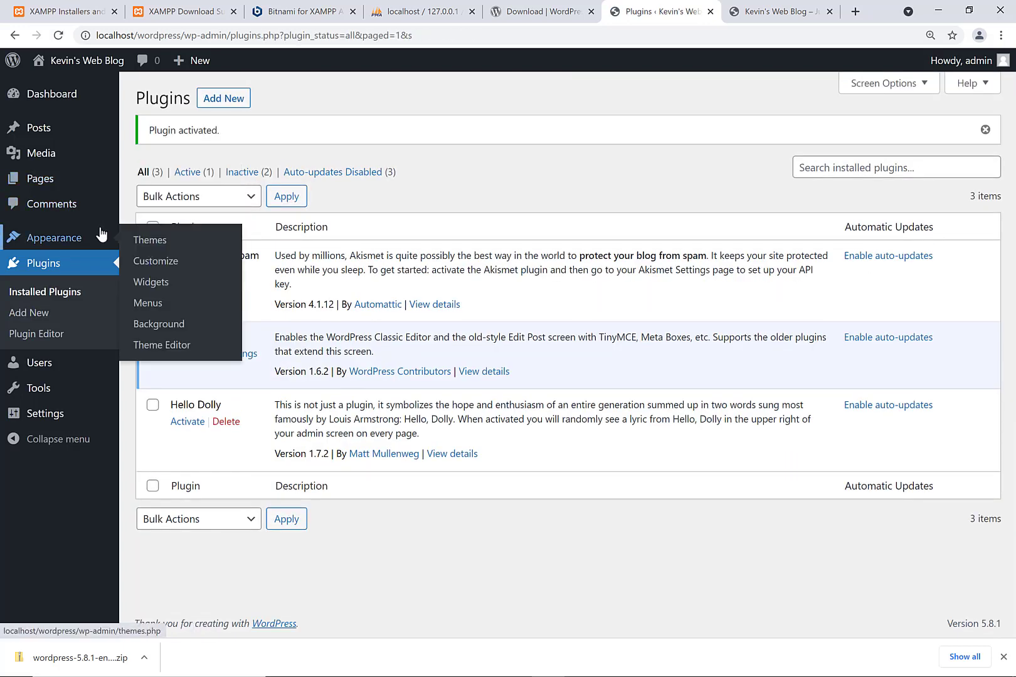
{"action": "left_click", "coordinate": [148, 248]}
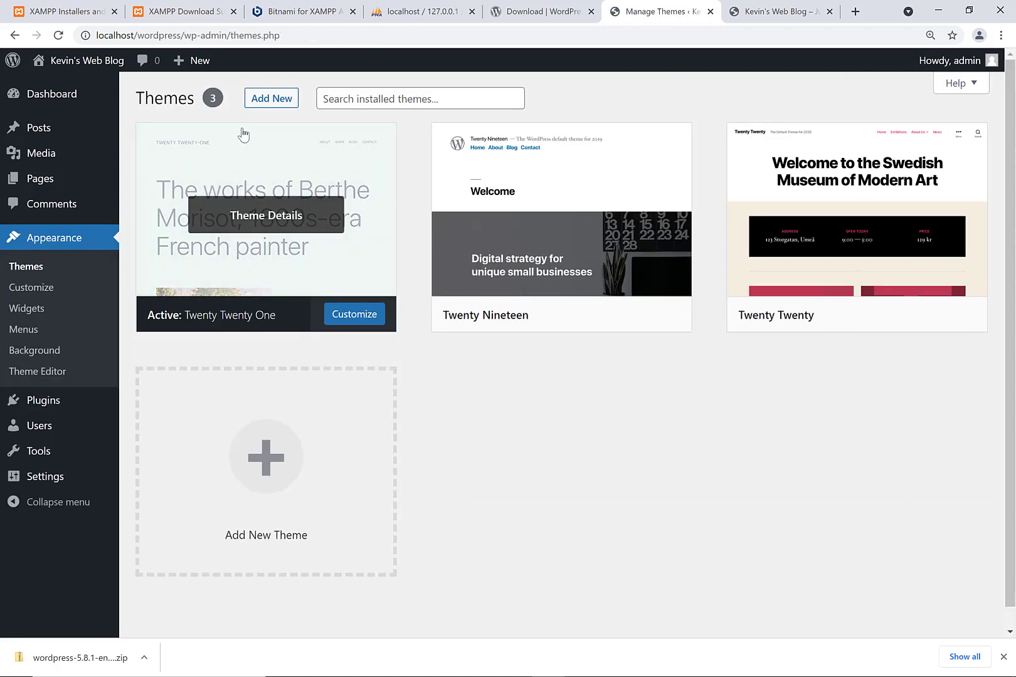
{"action": "left_click", "coordinate": [274, 102]}
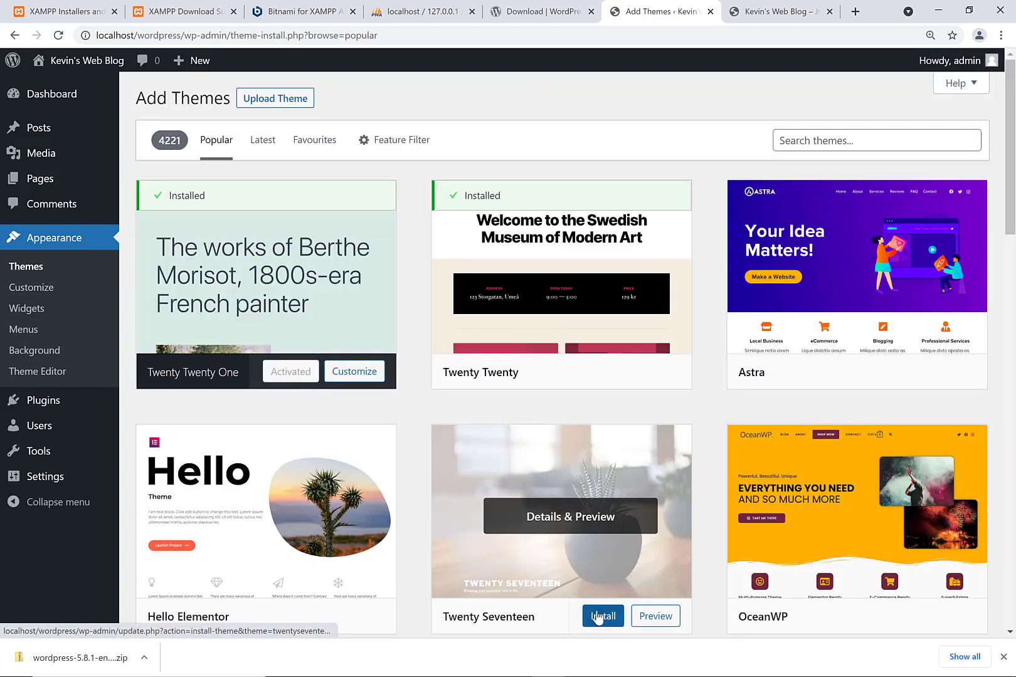
{"action": "left_click", "coordinate": [597, 618]}
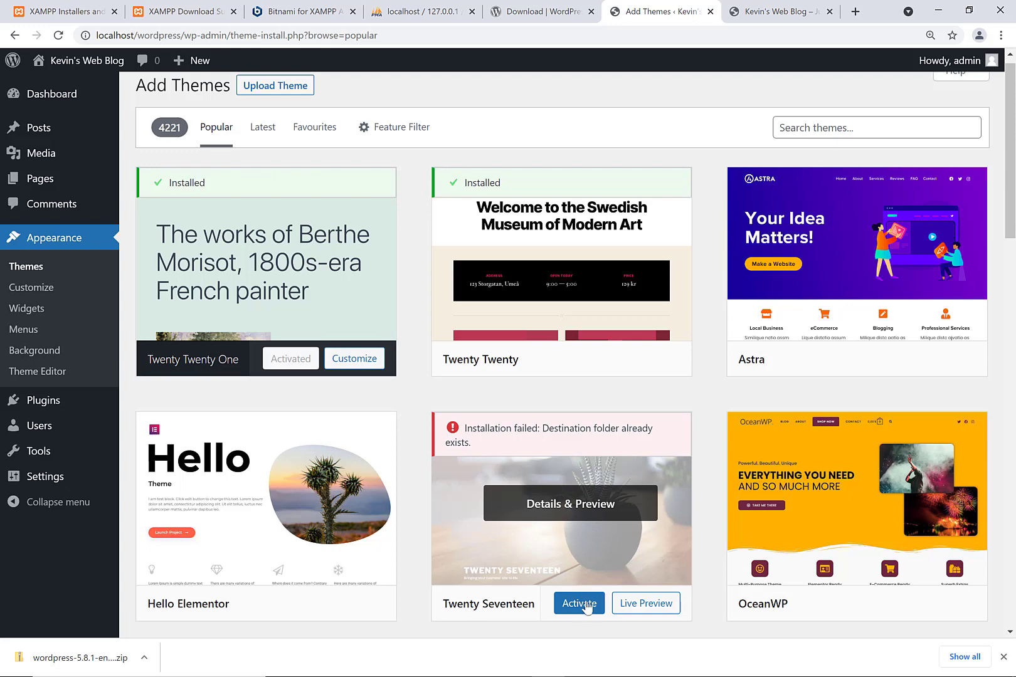
{"action": "left_click", "coordinate": [566, 604]}
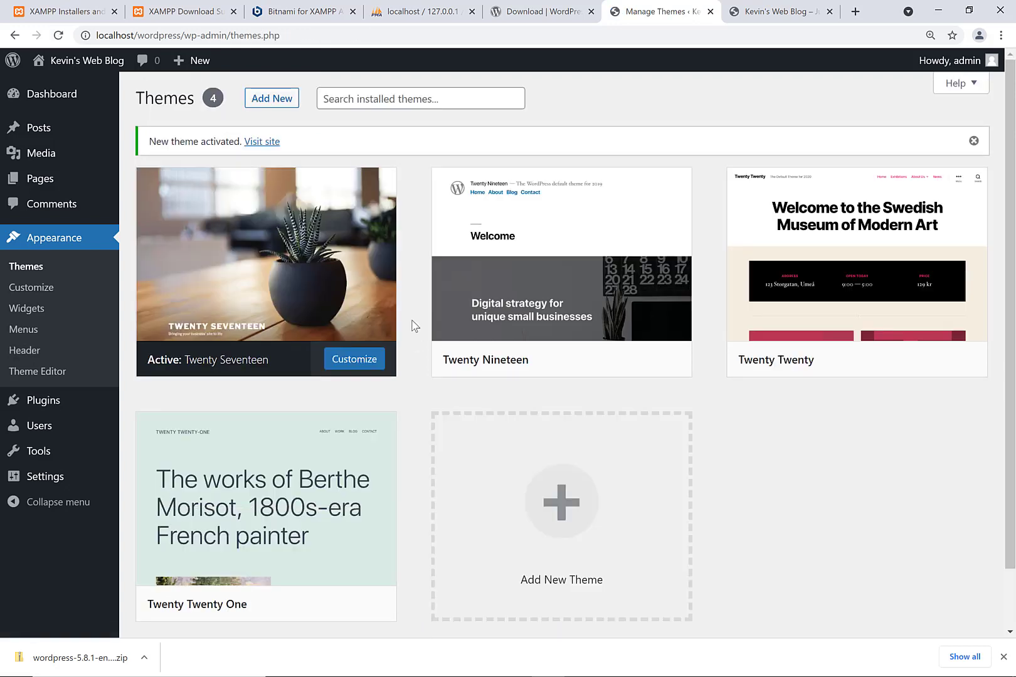
{"action": "left_click", "coordinate": [281, 102]}
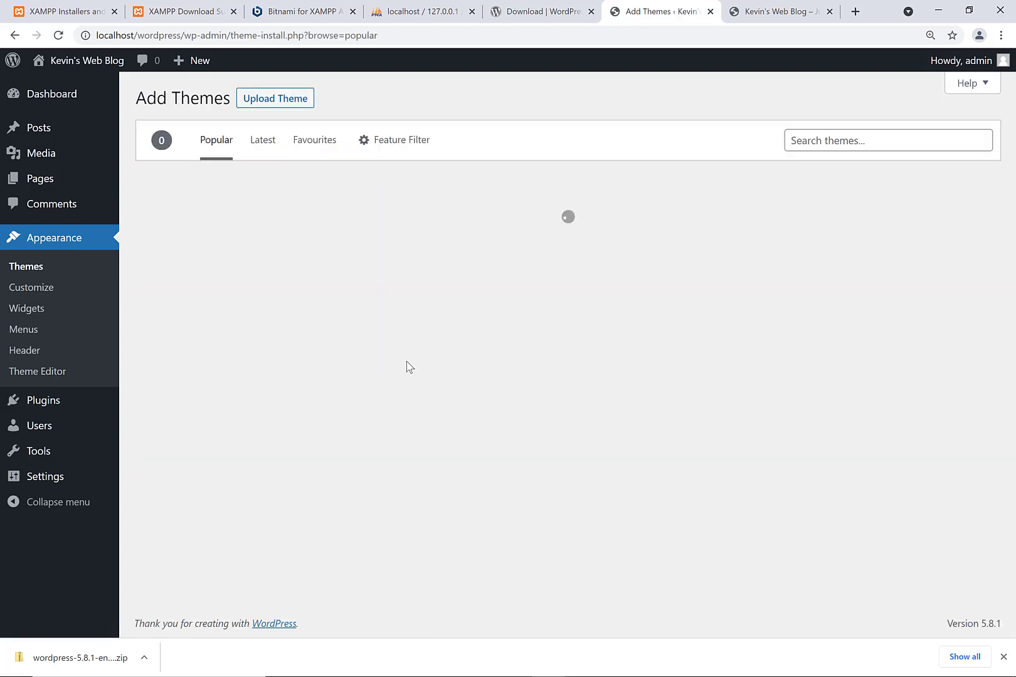
- Find the Go theme in the Add Themes list, install it and activate it
{"action": "scroll", "coordinate": [406, 361], "scroll_direction": "down", "scroll_amount": 1}
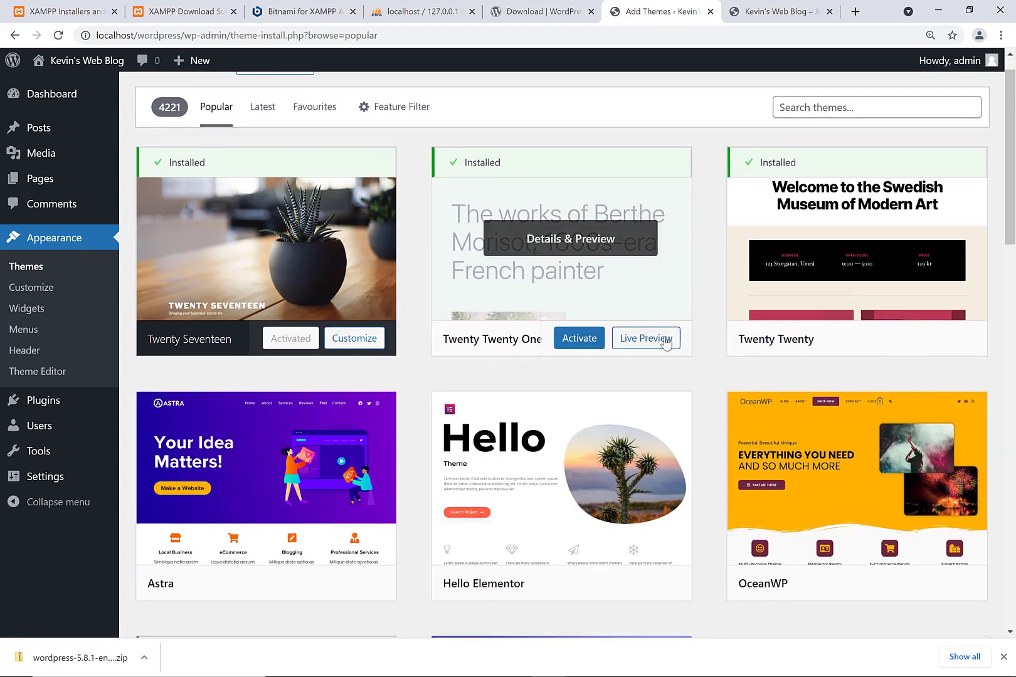
{"action": "scroll", "coordinate": [513, 442], "scroll_direction": "down", "scroll_amount": 3}
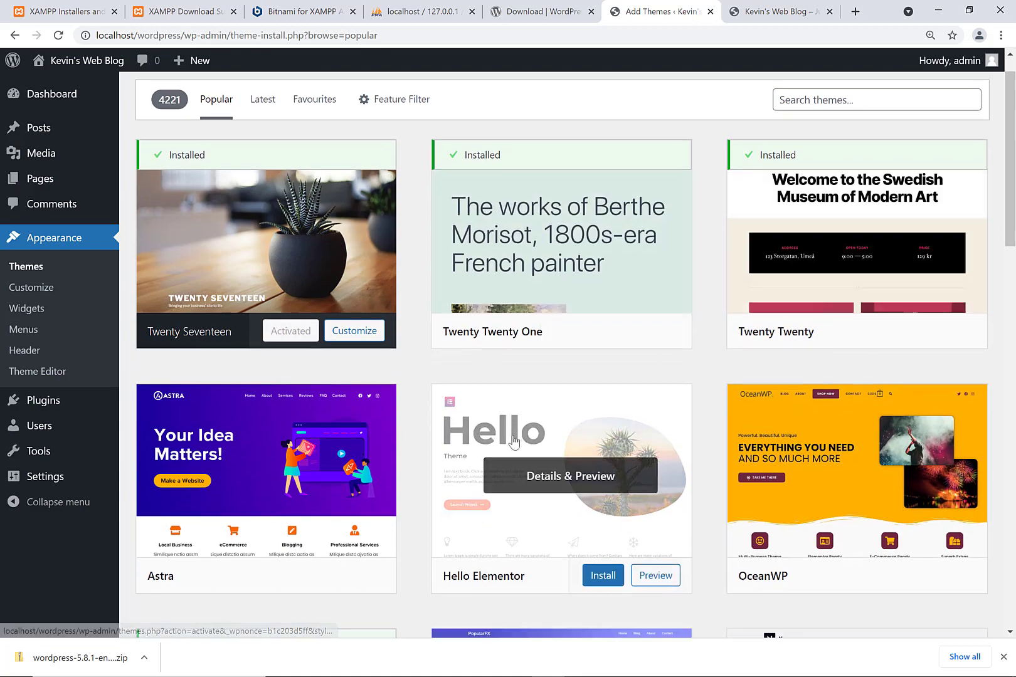
{"action": "scroll", "coordinate": [513, 443], "scroll_direction": "down", "scroll_amount": 6}
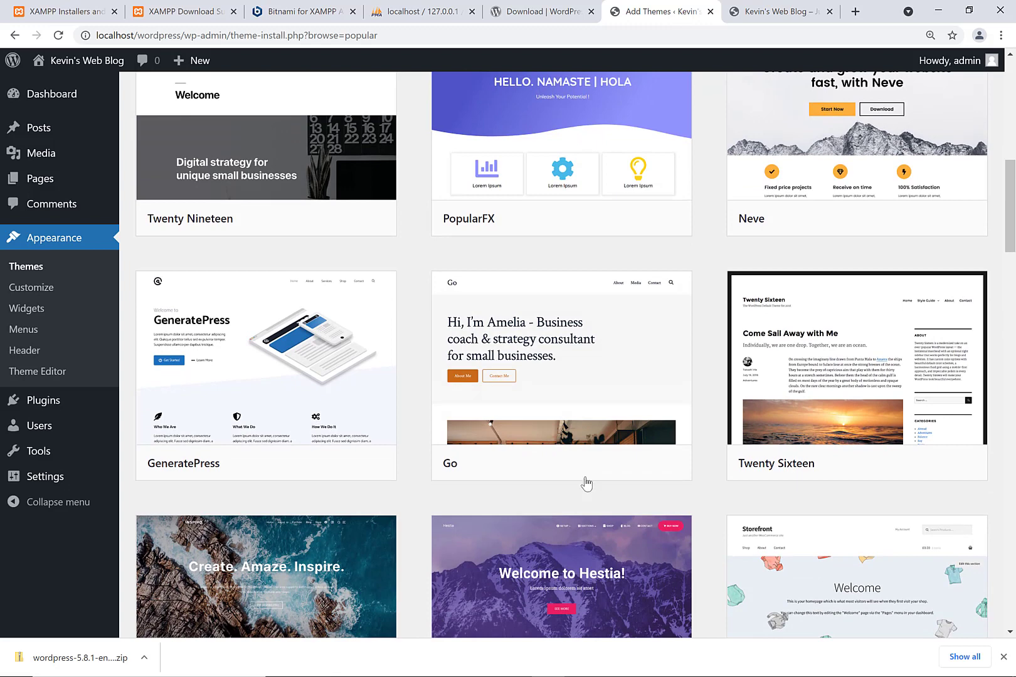
{"action": "left_click", "coordinate": [593, 469]}
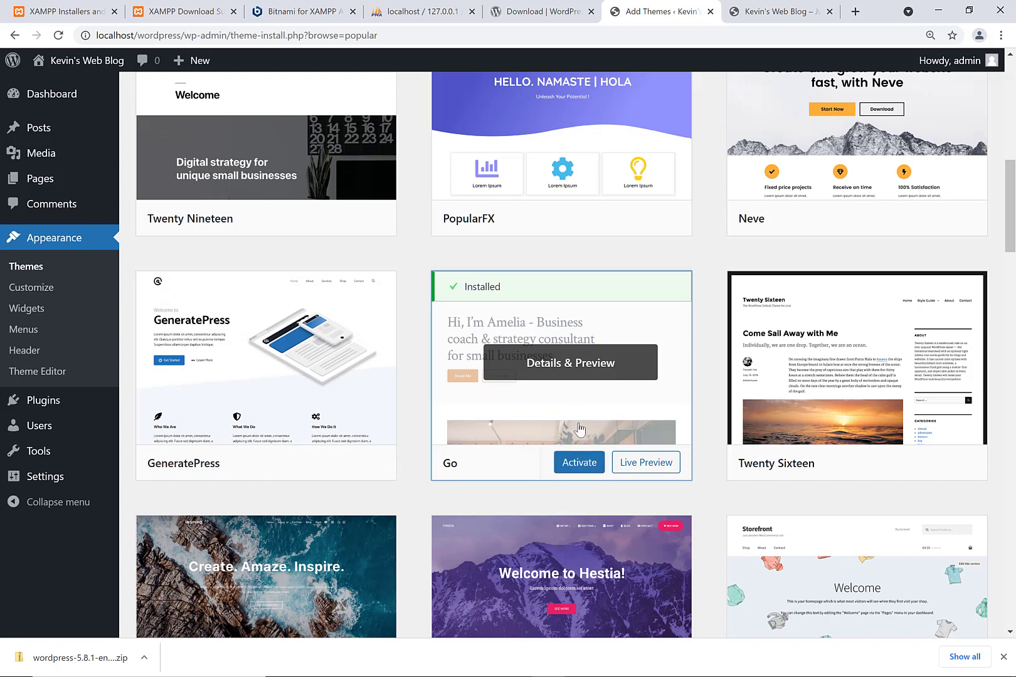
{"action": "left_click", "coordinate": [574, 467]}
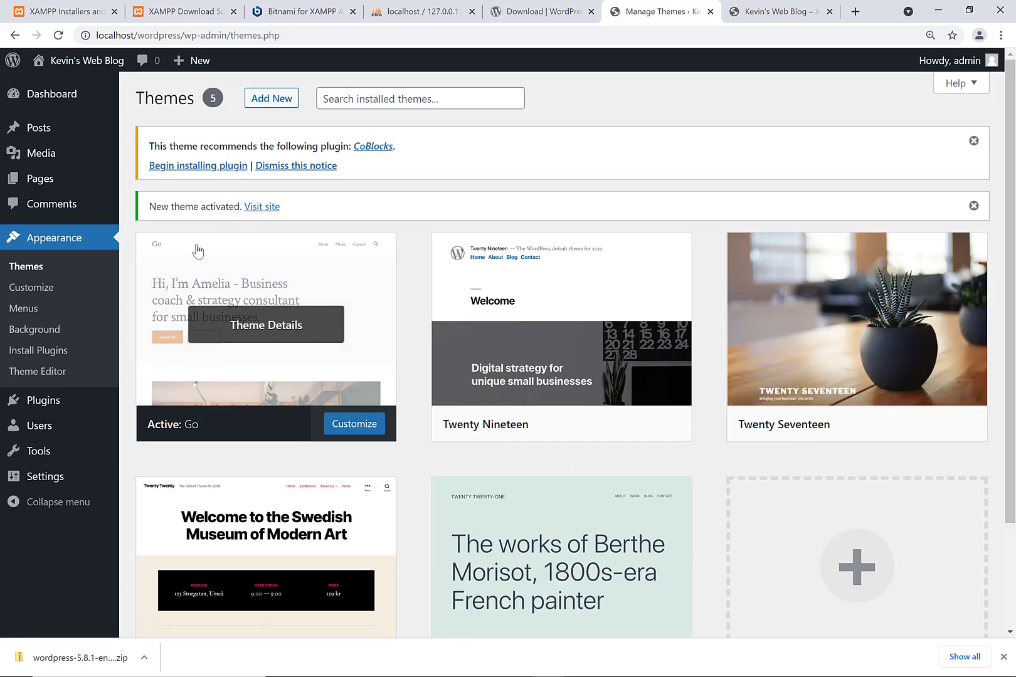
- View the blog's front page with the Go theme, then return to the admin tab
{"action": "mouse_move", "coordinate": [86, 135]}
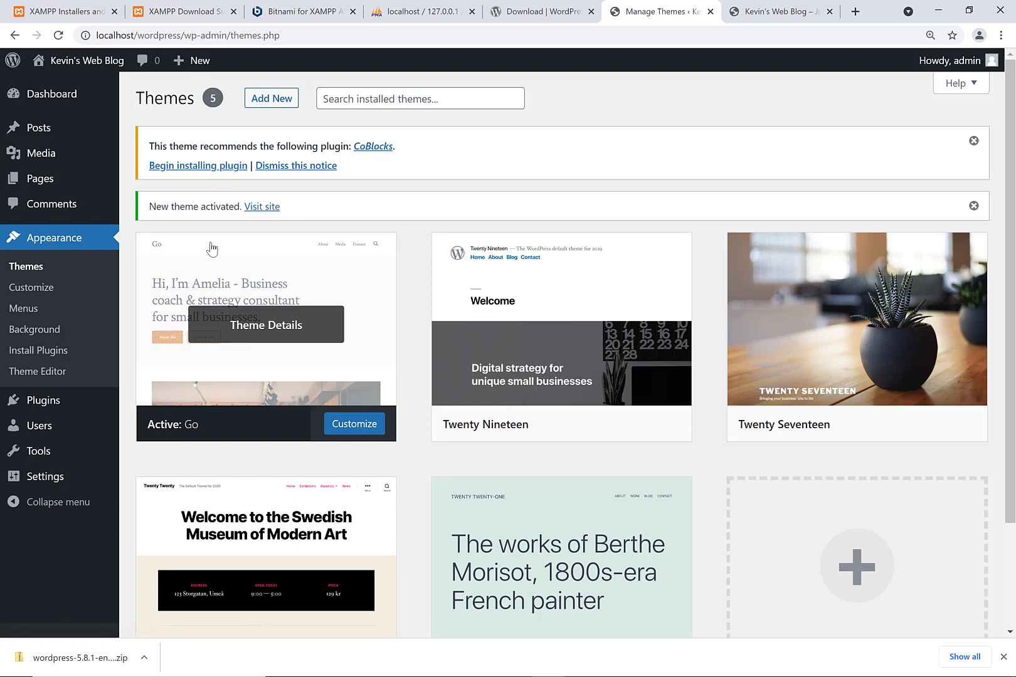
{"action": "left_click", "coordinate": [763, 5]}
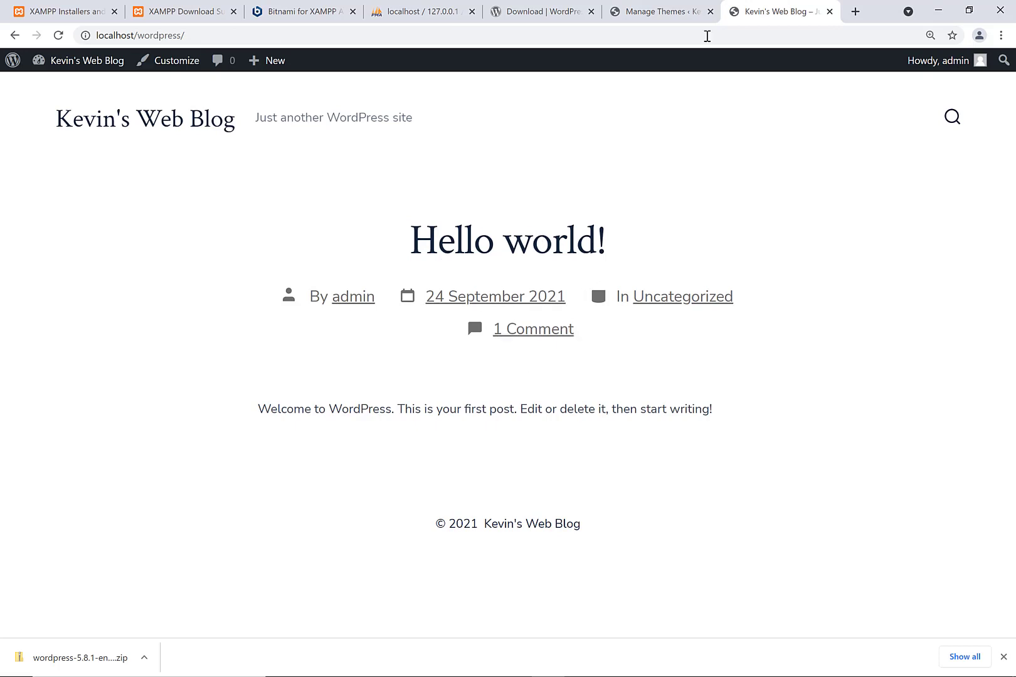
{"action": "left_click", "coordinate": [659, 7]}
- Publish a new post with title test and body text test
{"action": "mouse_move", "coordinate": [103, 122]}
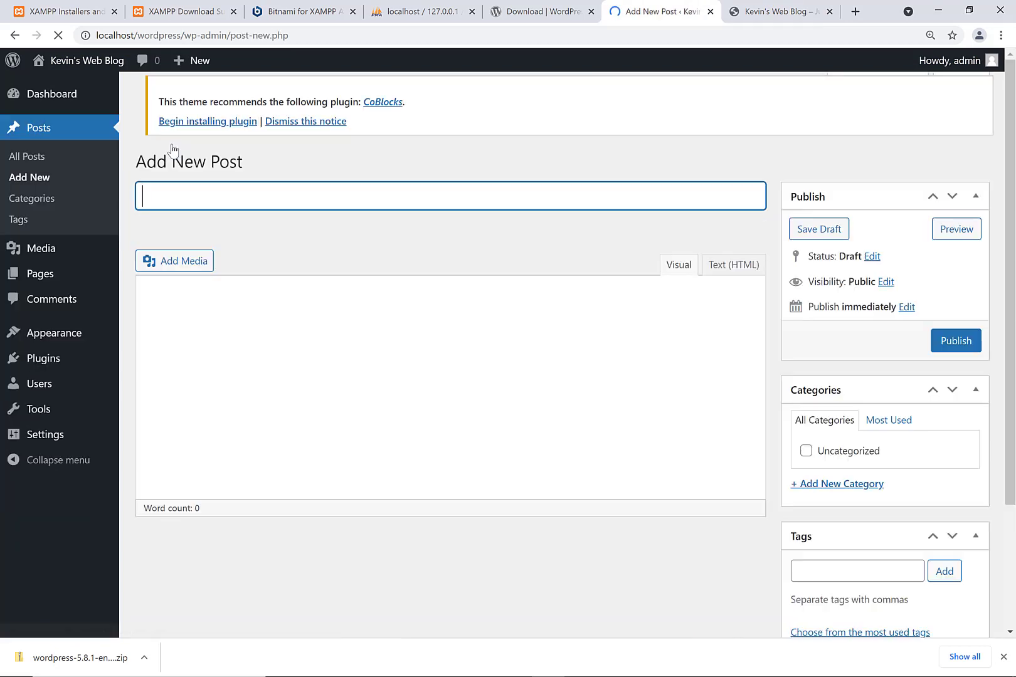
{"action": "type", "text": "test"}
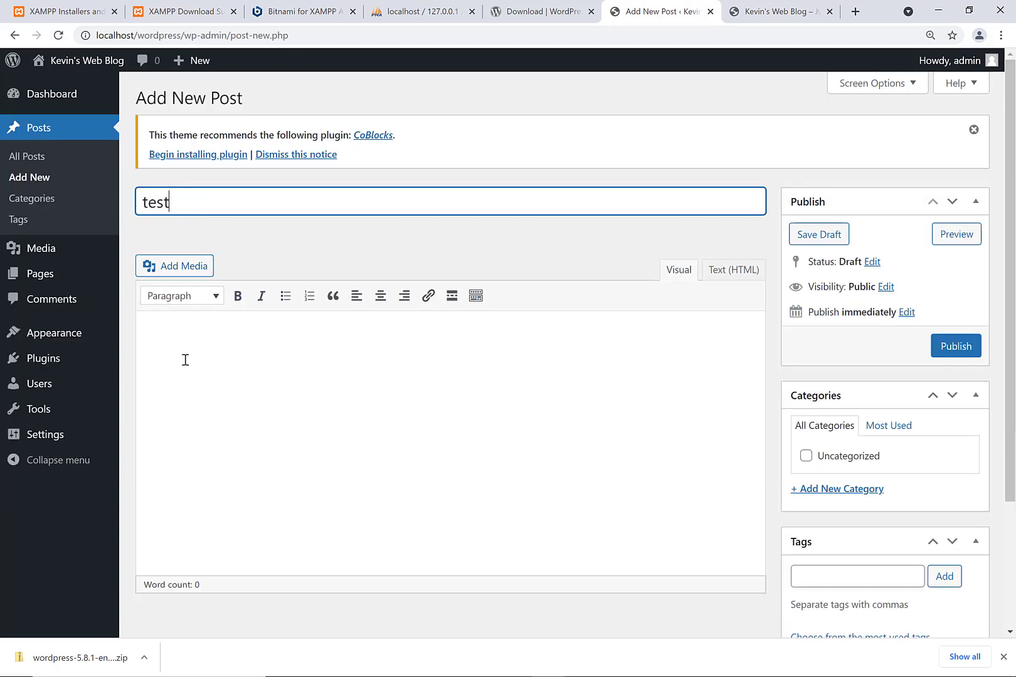
{"action": "left_click", "coordinate": [184, 358]}
{"action": "type", "text": "test"}
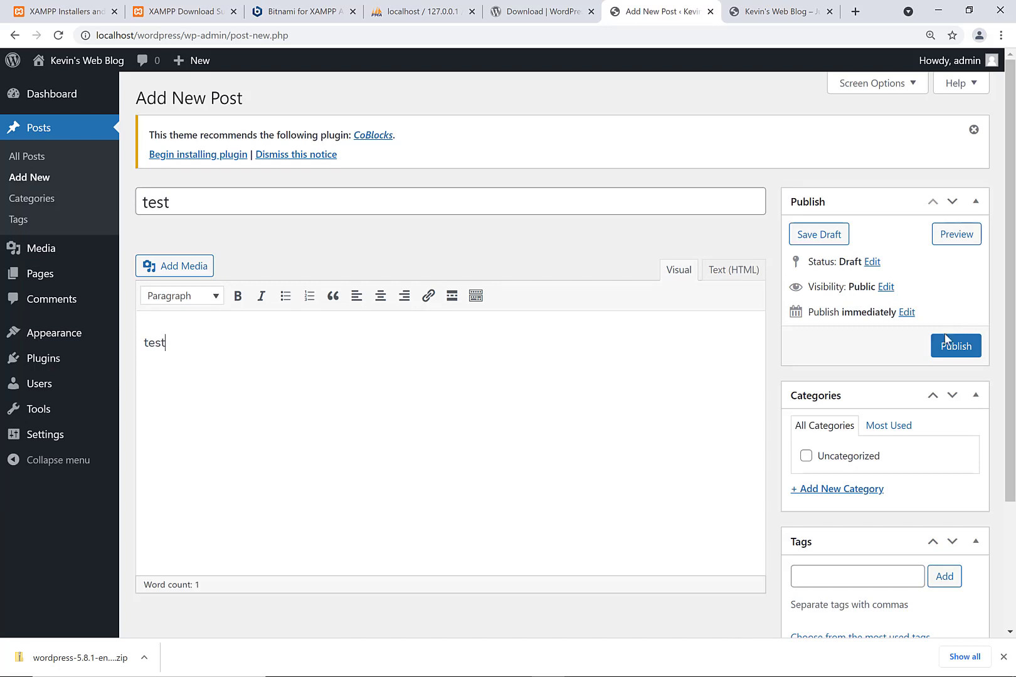
{"action": "left_click", "coordinate": [946, 346]}
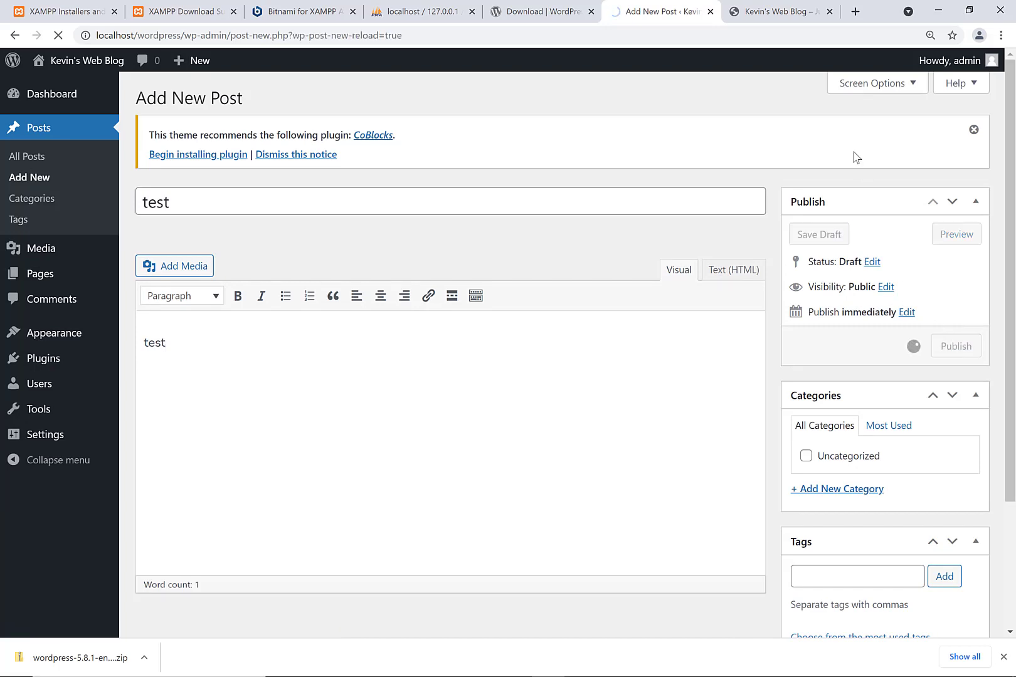
- Check the test post on the blog homepage, then open htdocs\wordpress in File Explorer
{"action": "left_click", "coordinate": [775, 11]}
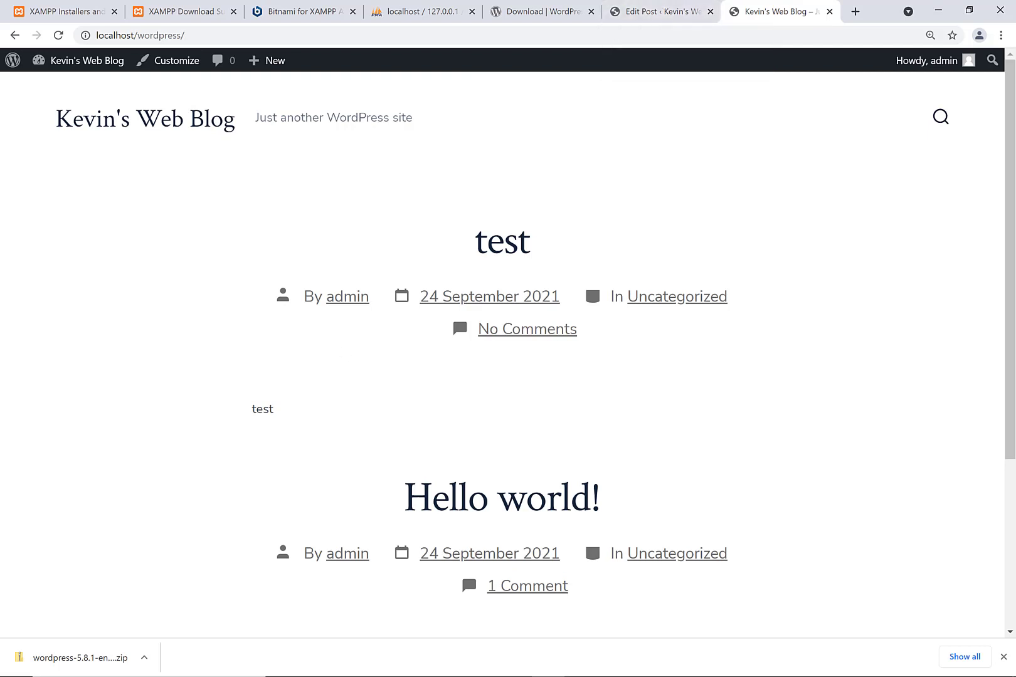
{"action": "mouse_move", "coordinate": [229, 663]}
{"action": "left_click", "coordinate": [382, 664]}
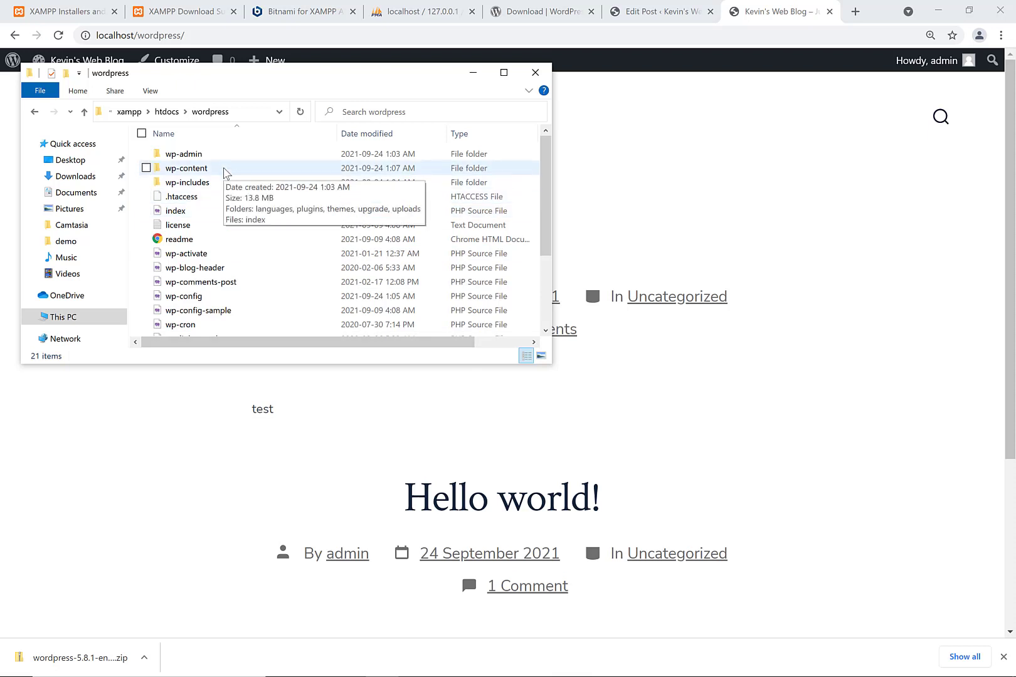
- Check wp-content\themes and wp-content\plugins\classic-editor exist, then return to the Edit Post tab
{"action": "double_click", "coordinate": [226, 173]}
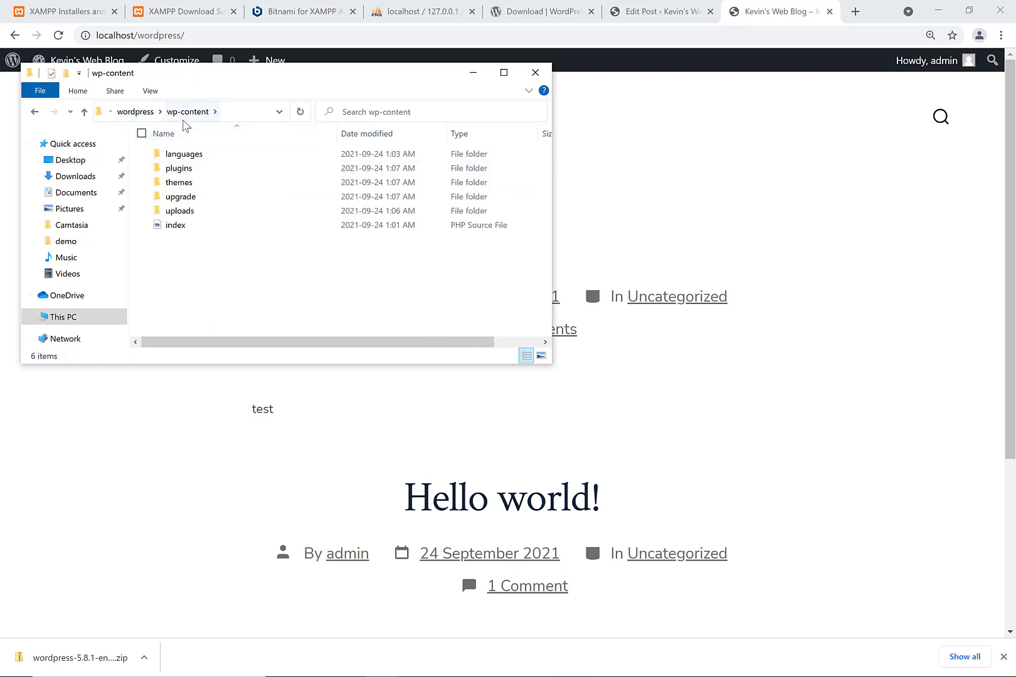
{"action": "double_click", "coordinate": [181, 183]}
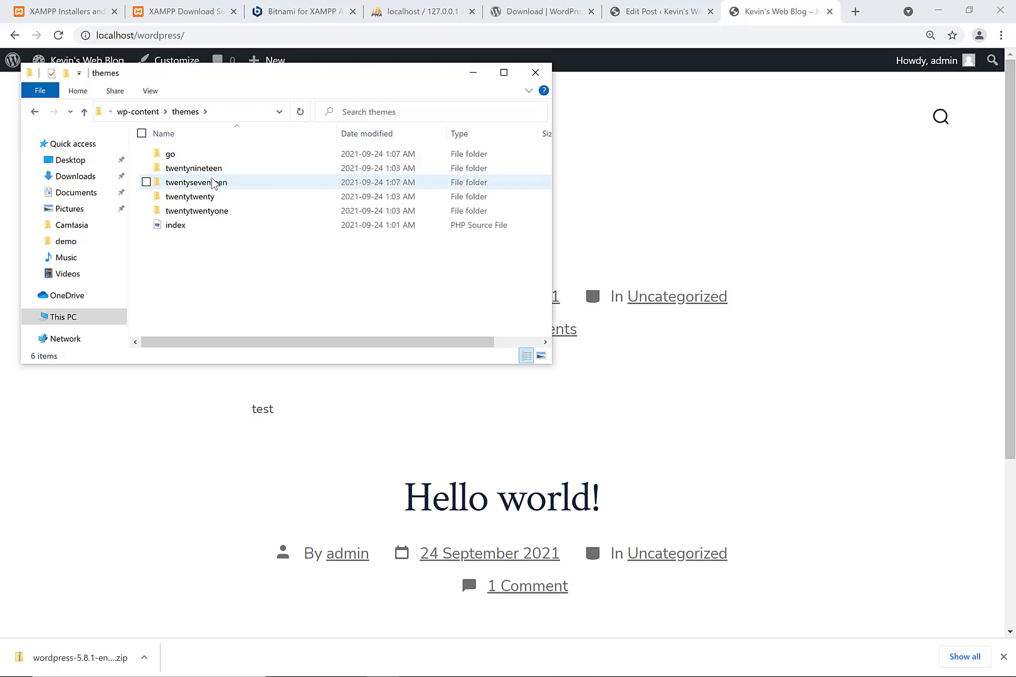
{"action": "left_click", "coordinate": [34, 113]}
{"action": "double_click", "coordinate": [168, 168]}
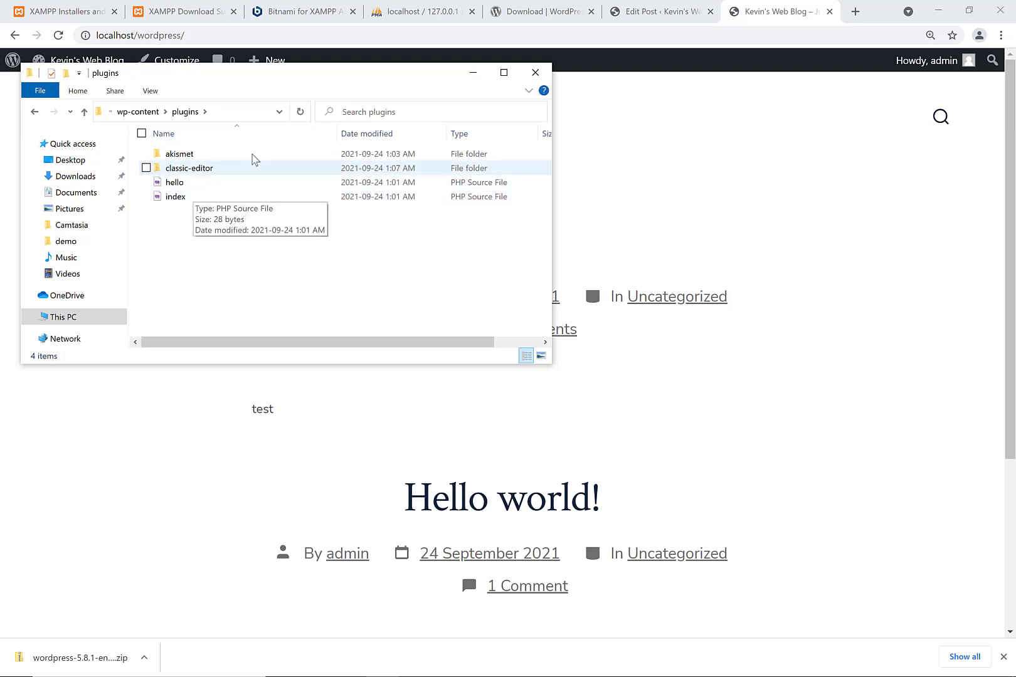
{"action": "left_click", "coordinate": [225, 169]}
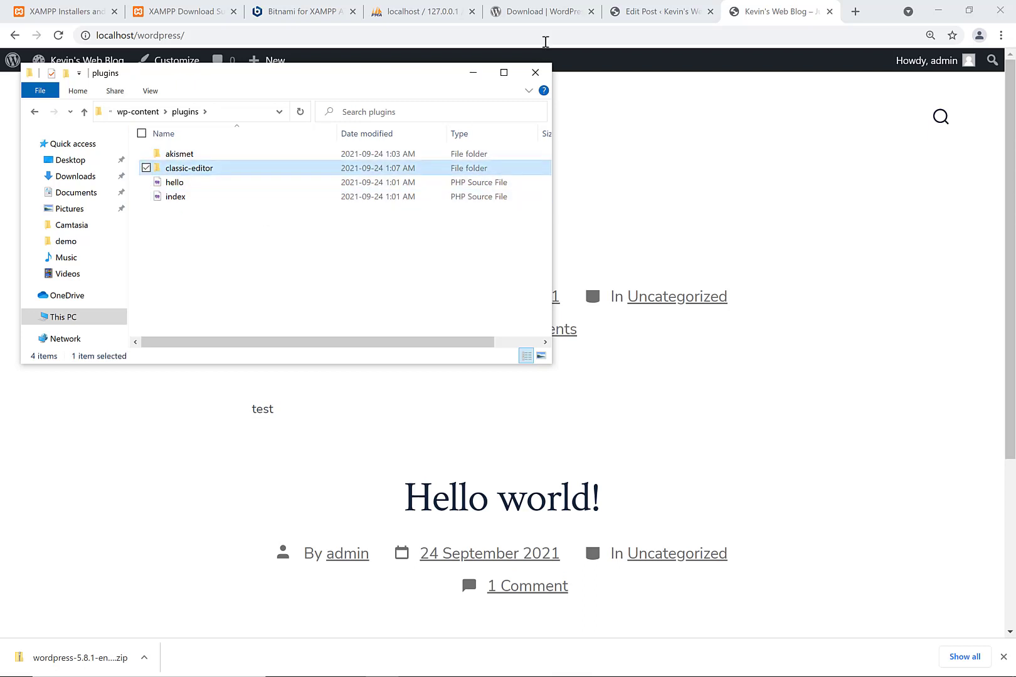
{"action": "left_click", "coordinate": [627, 12]}
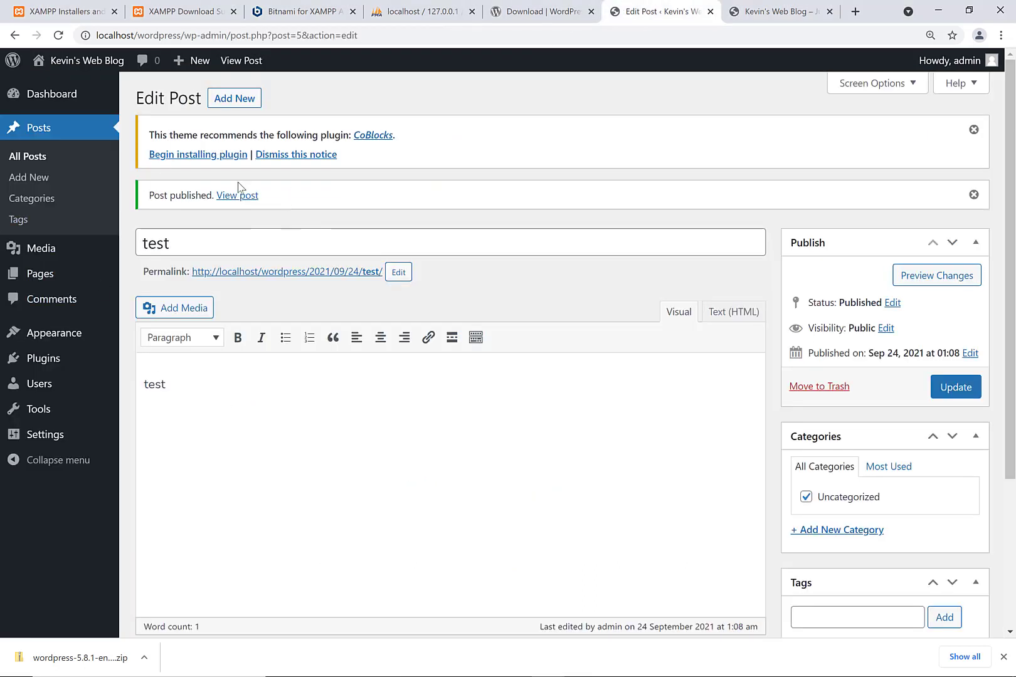
- Open Plugins > Installed Plugins to see Classic Editor listed as active
{"action": "mouse_move", "coordinate": [67, 356]}
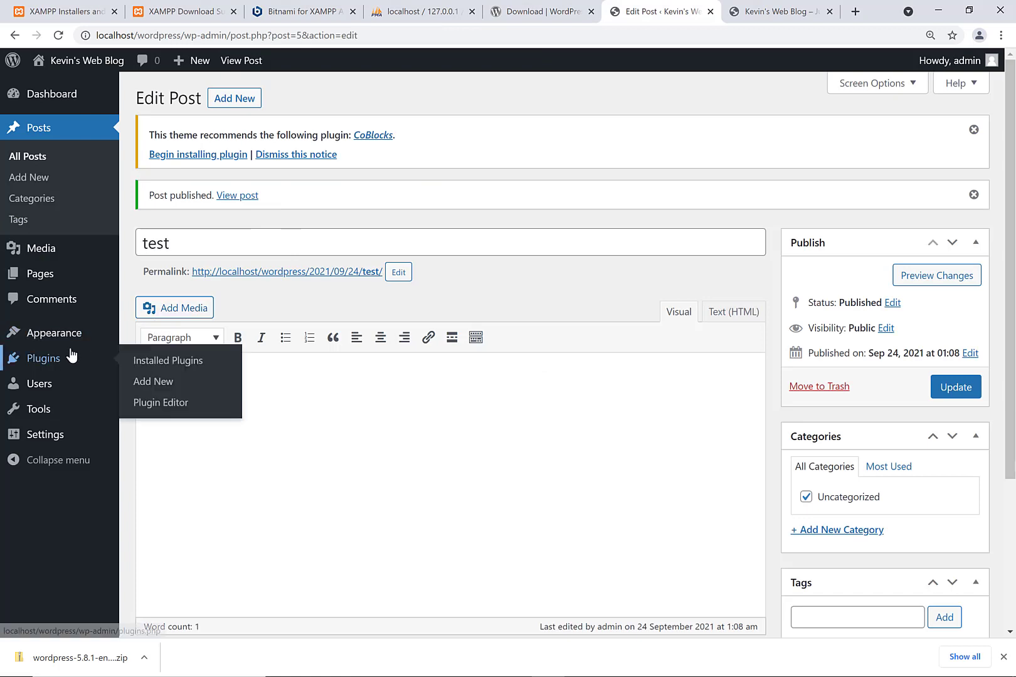
{"action": "left_click", "coordinate": [132, 361]}
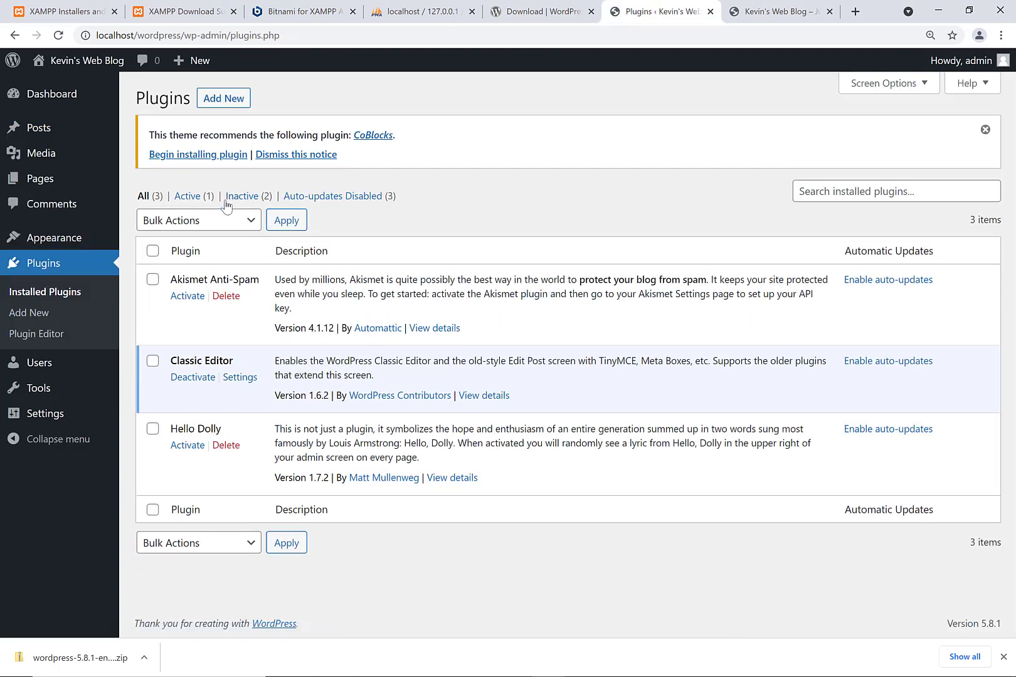